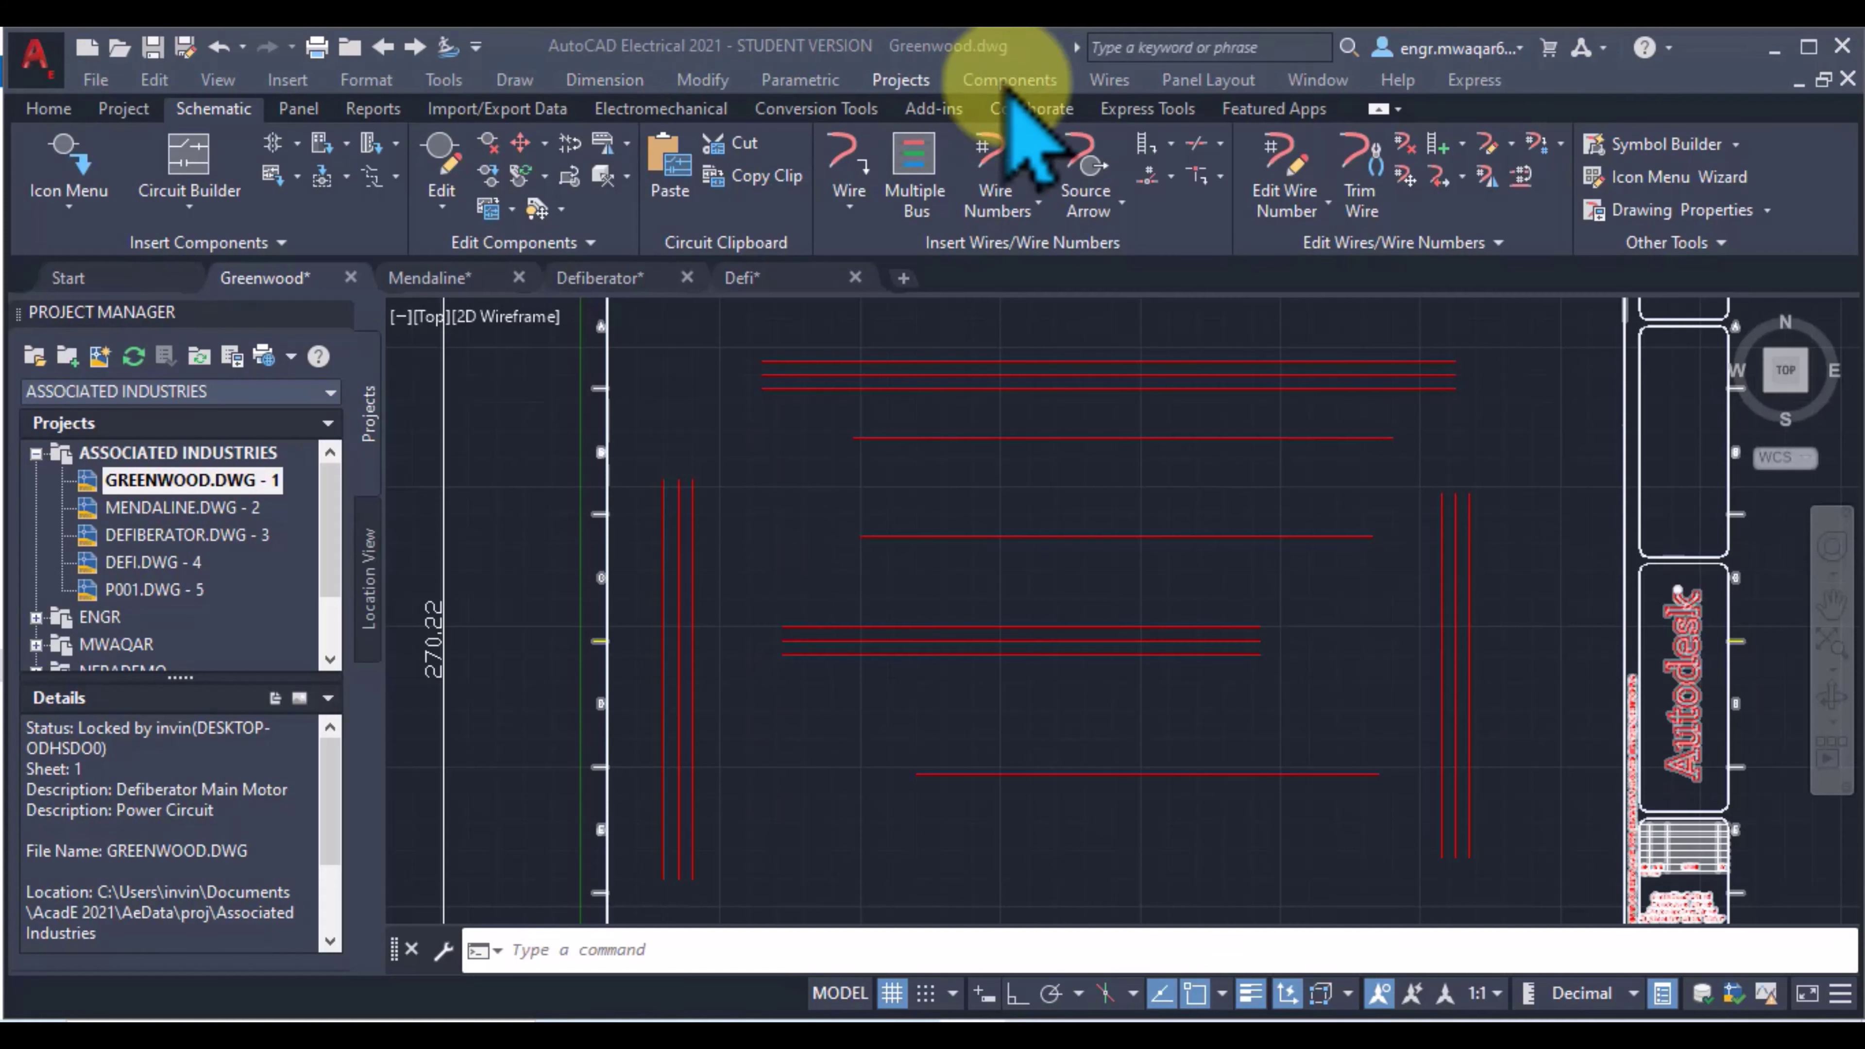
left_click(1110, 82)
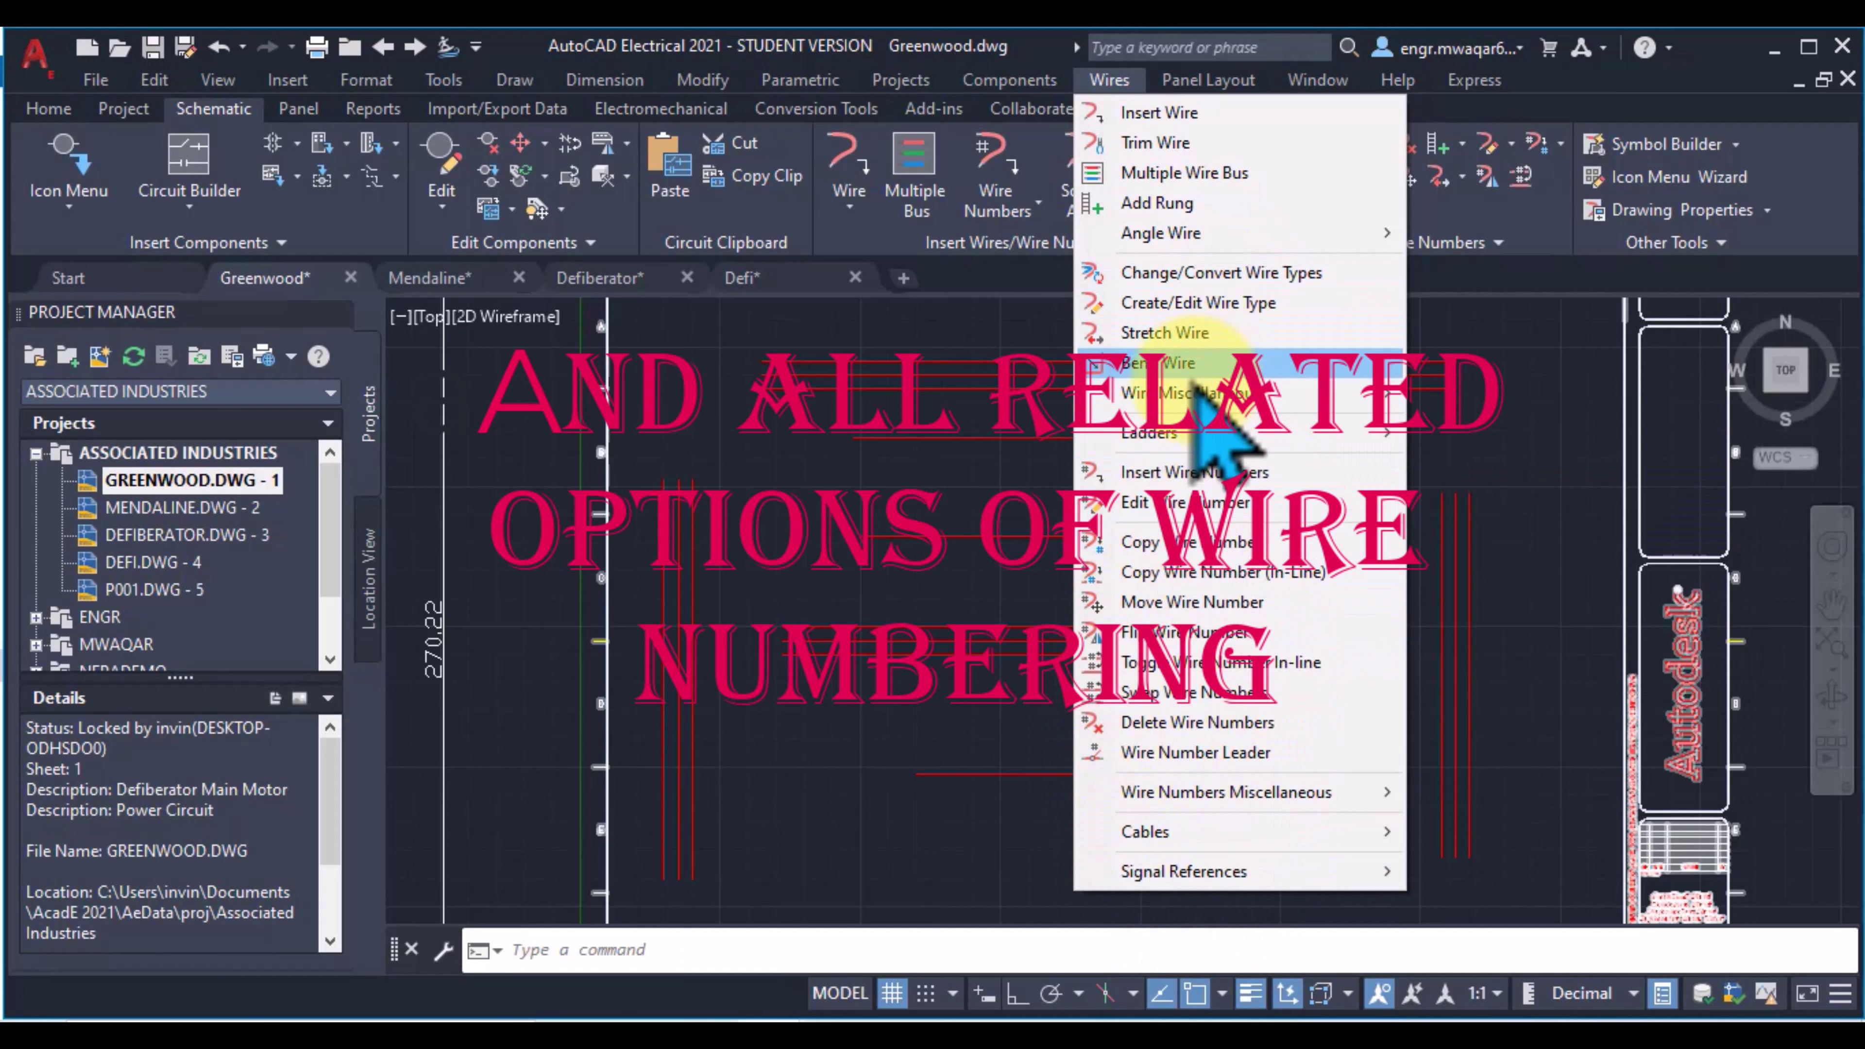
left_click(1013, 79)
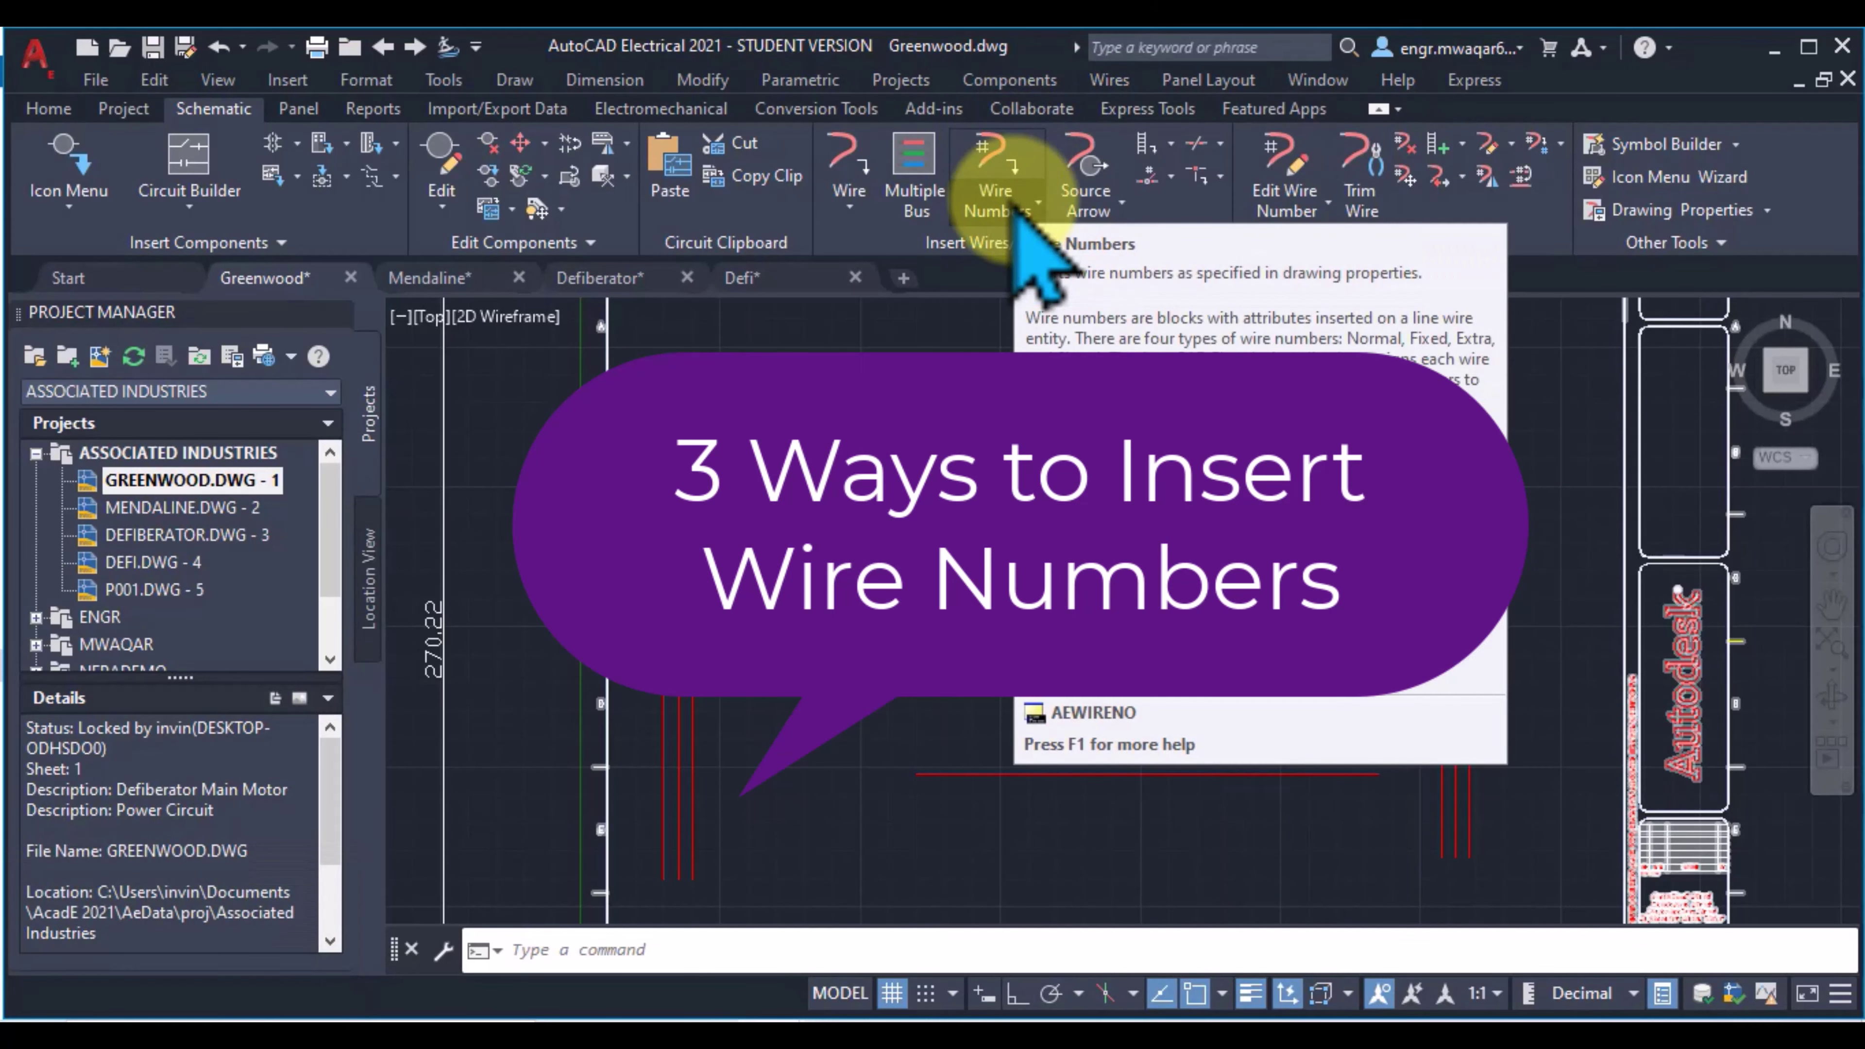
left_click(687, 952)
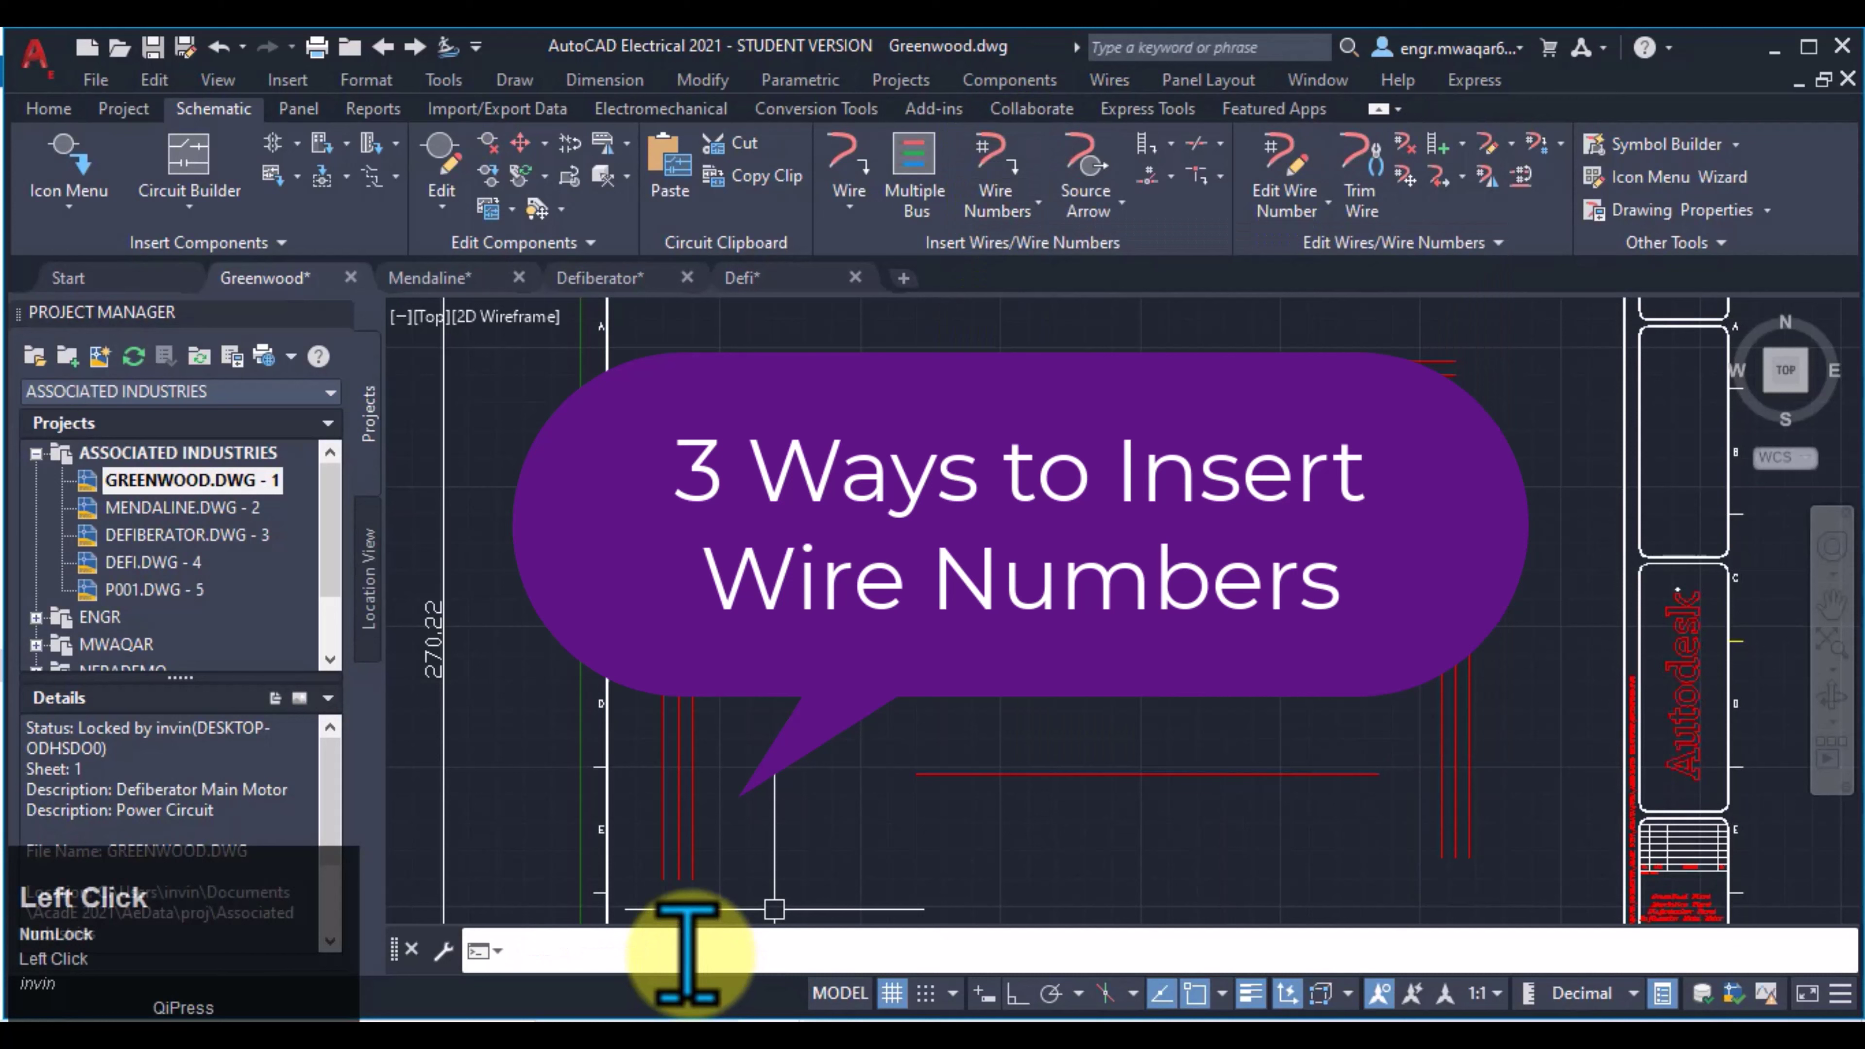
type("aewireno")
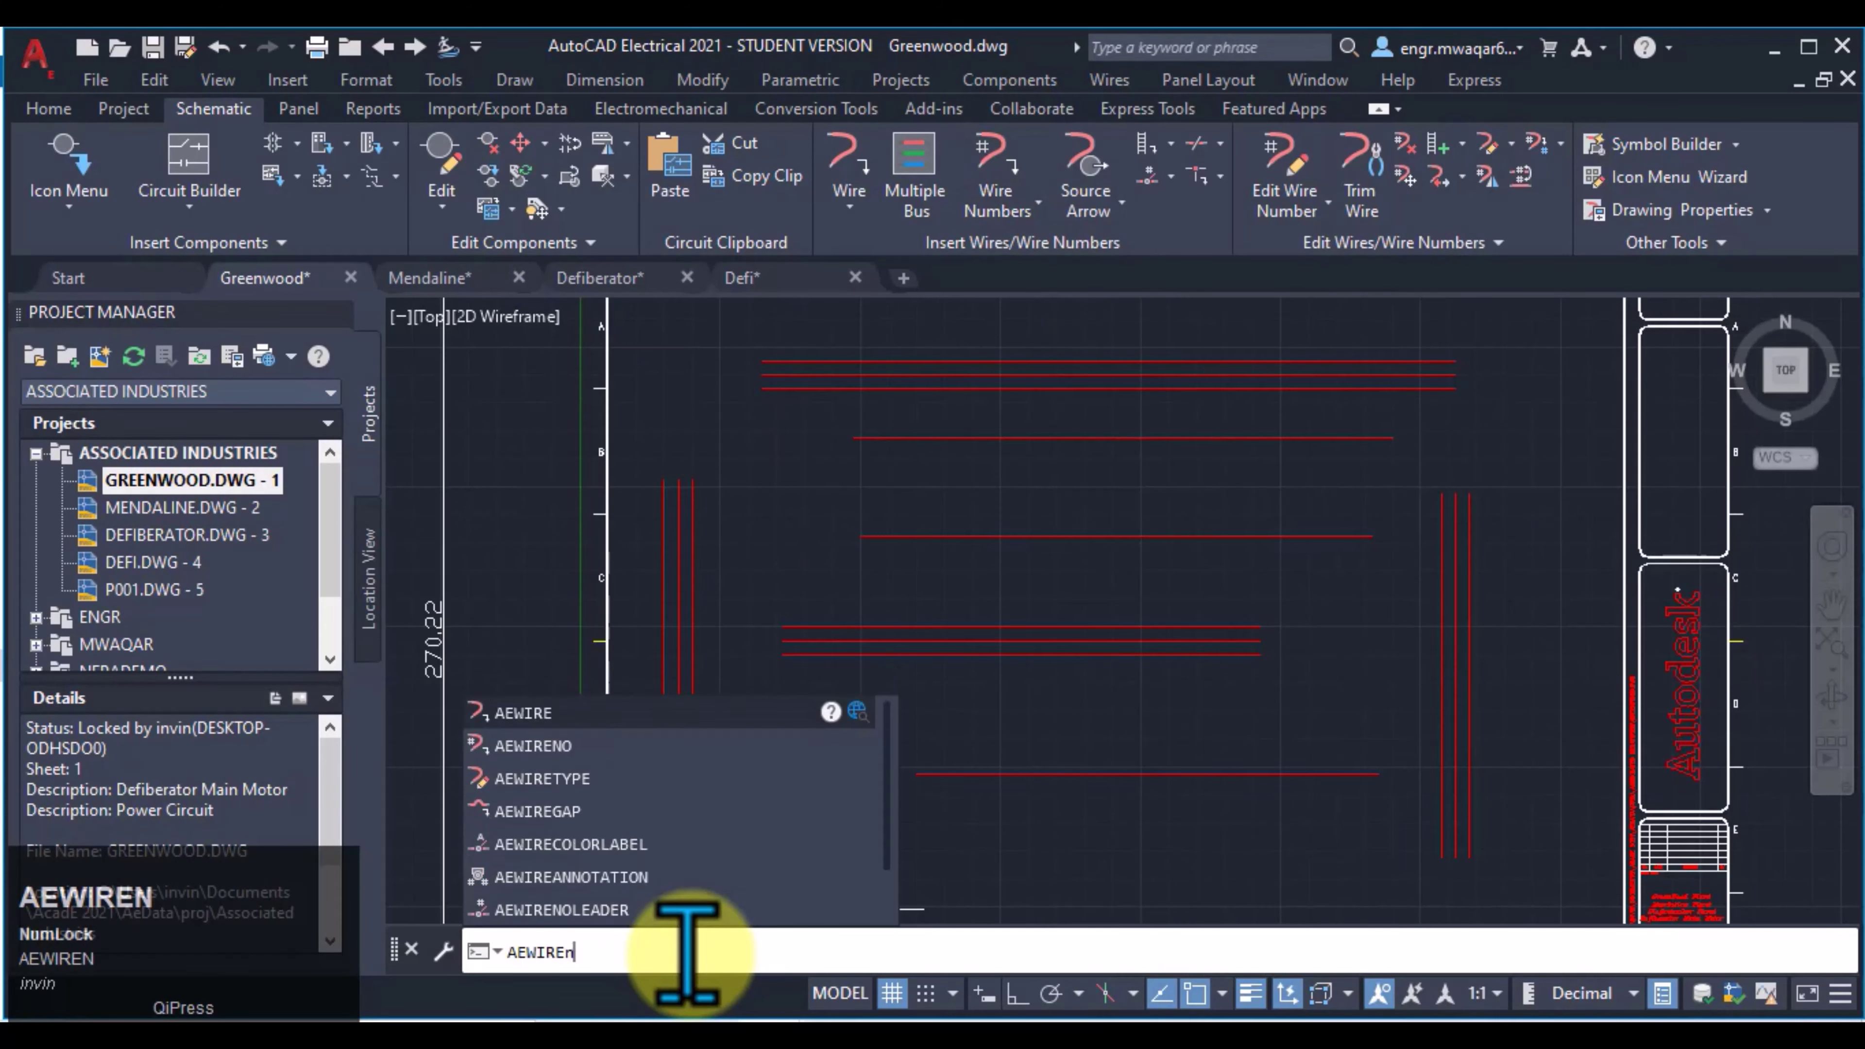
key("Escape")
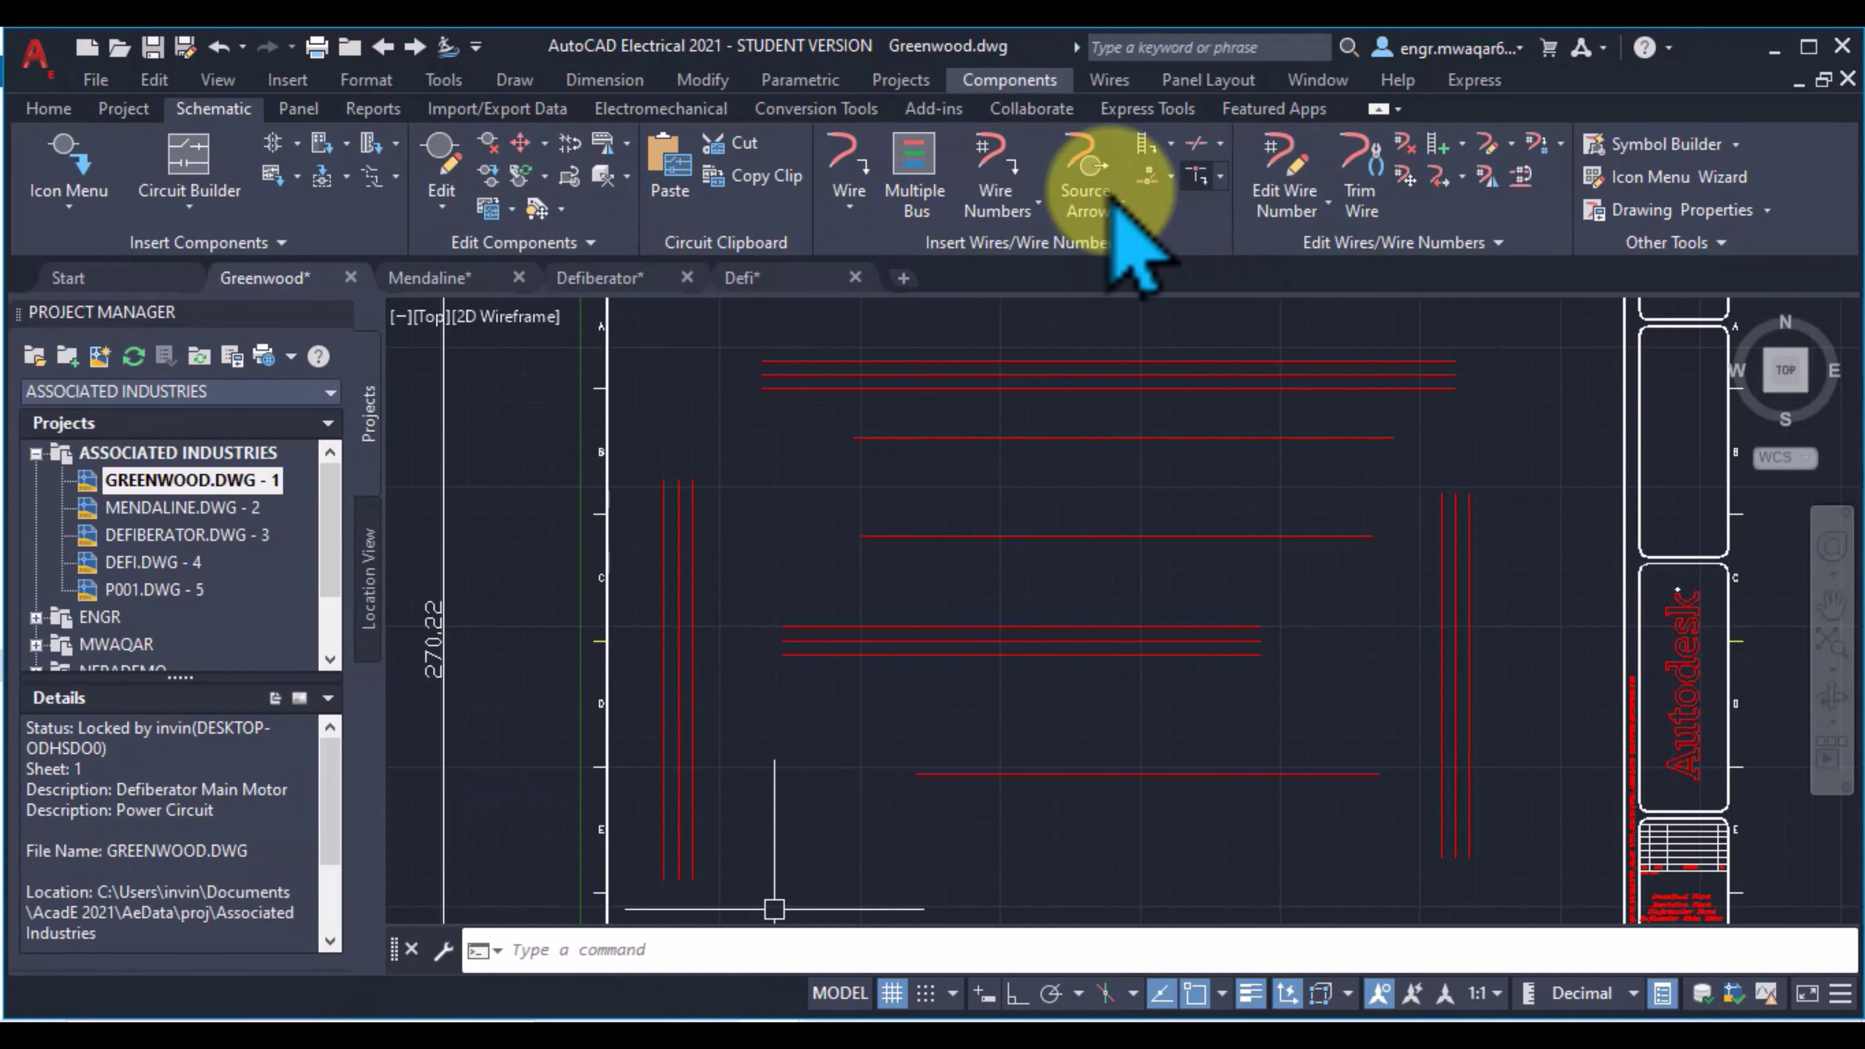
left_click(1036, 206)
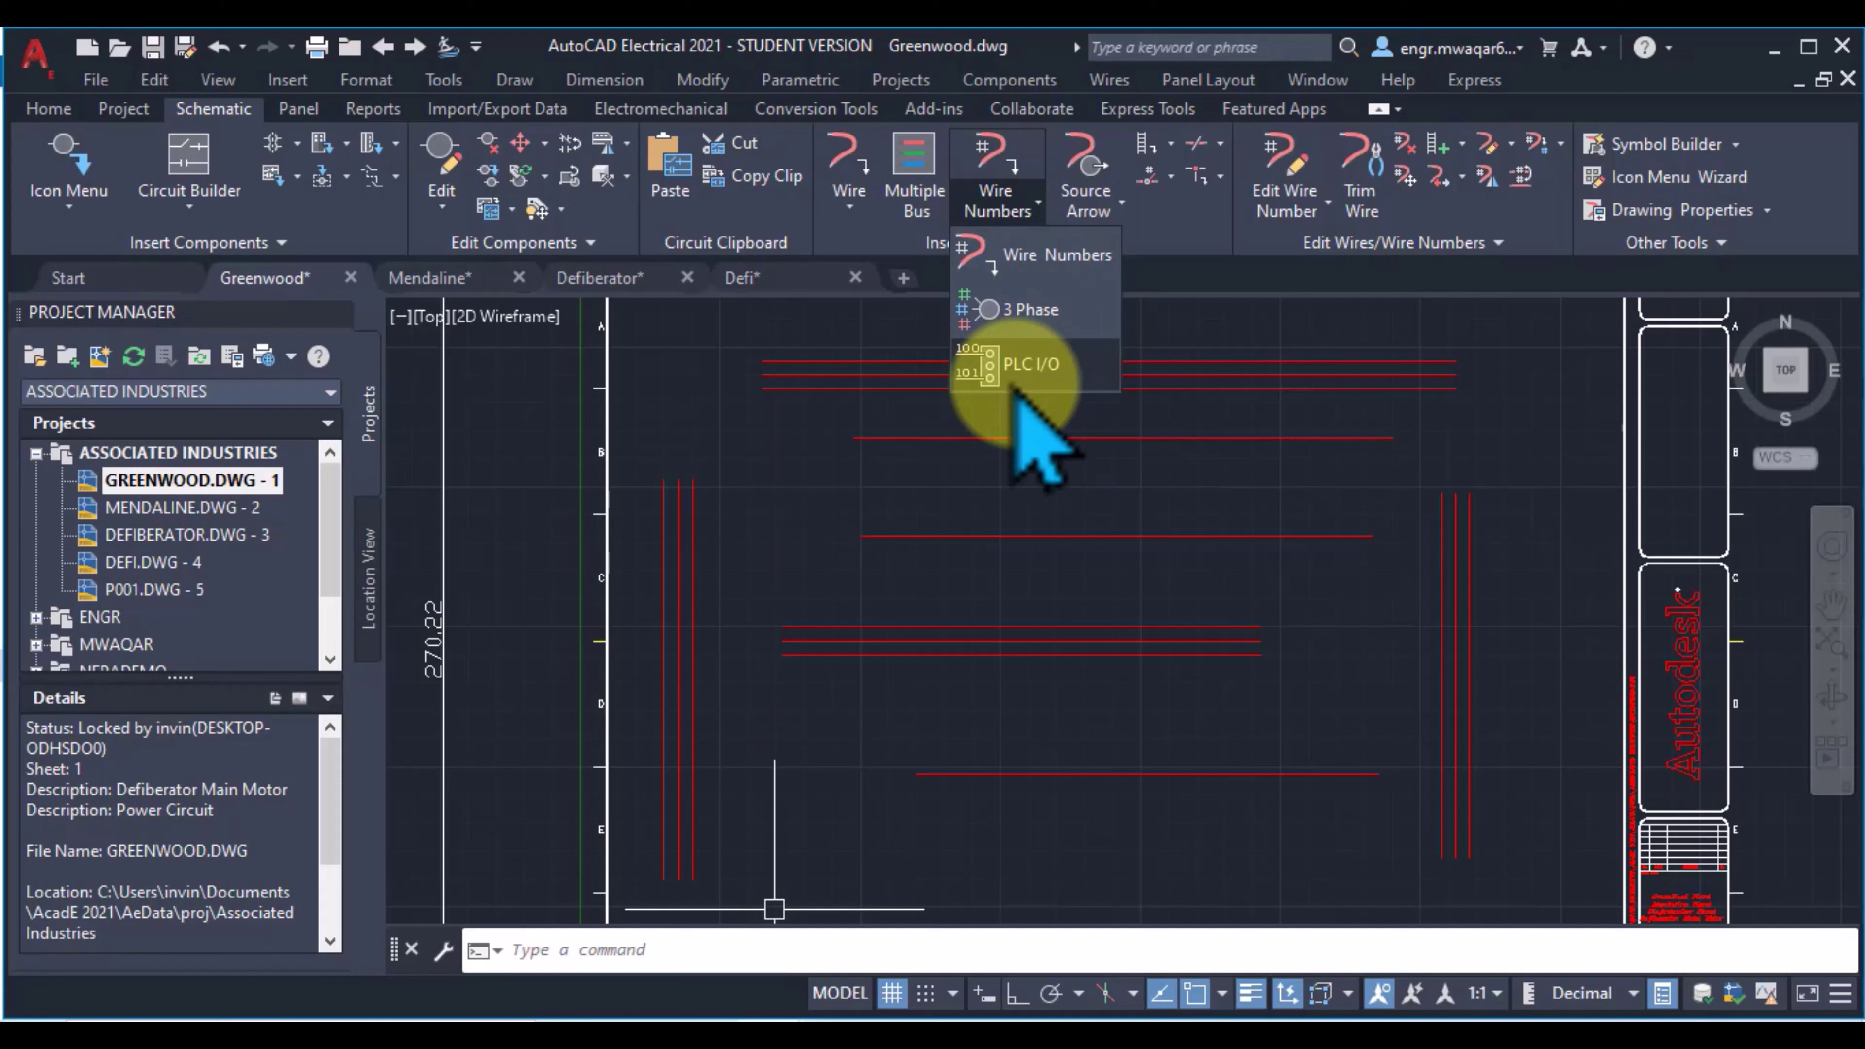
Examine the Greenwood sheet's numbered columns, lettered rows and overall dimensions around the drawn wires
scroll(778, 642, "down", 2)
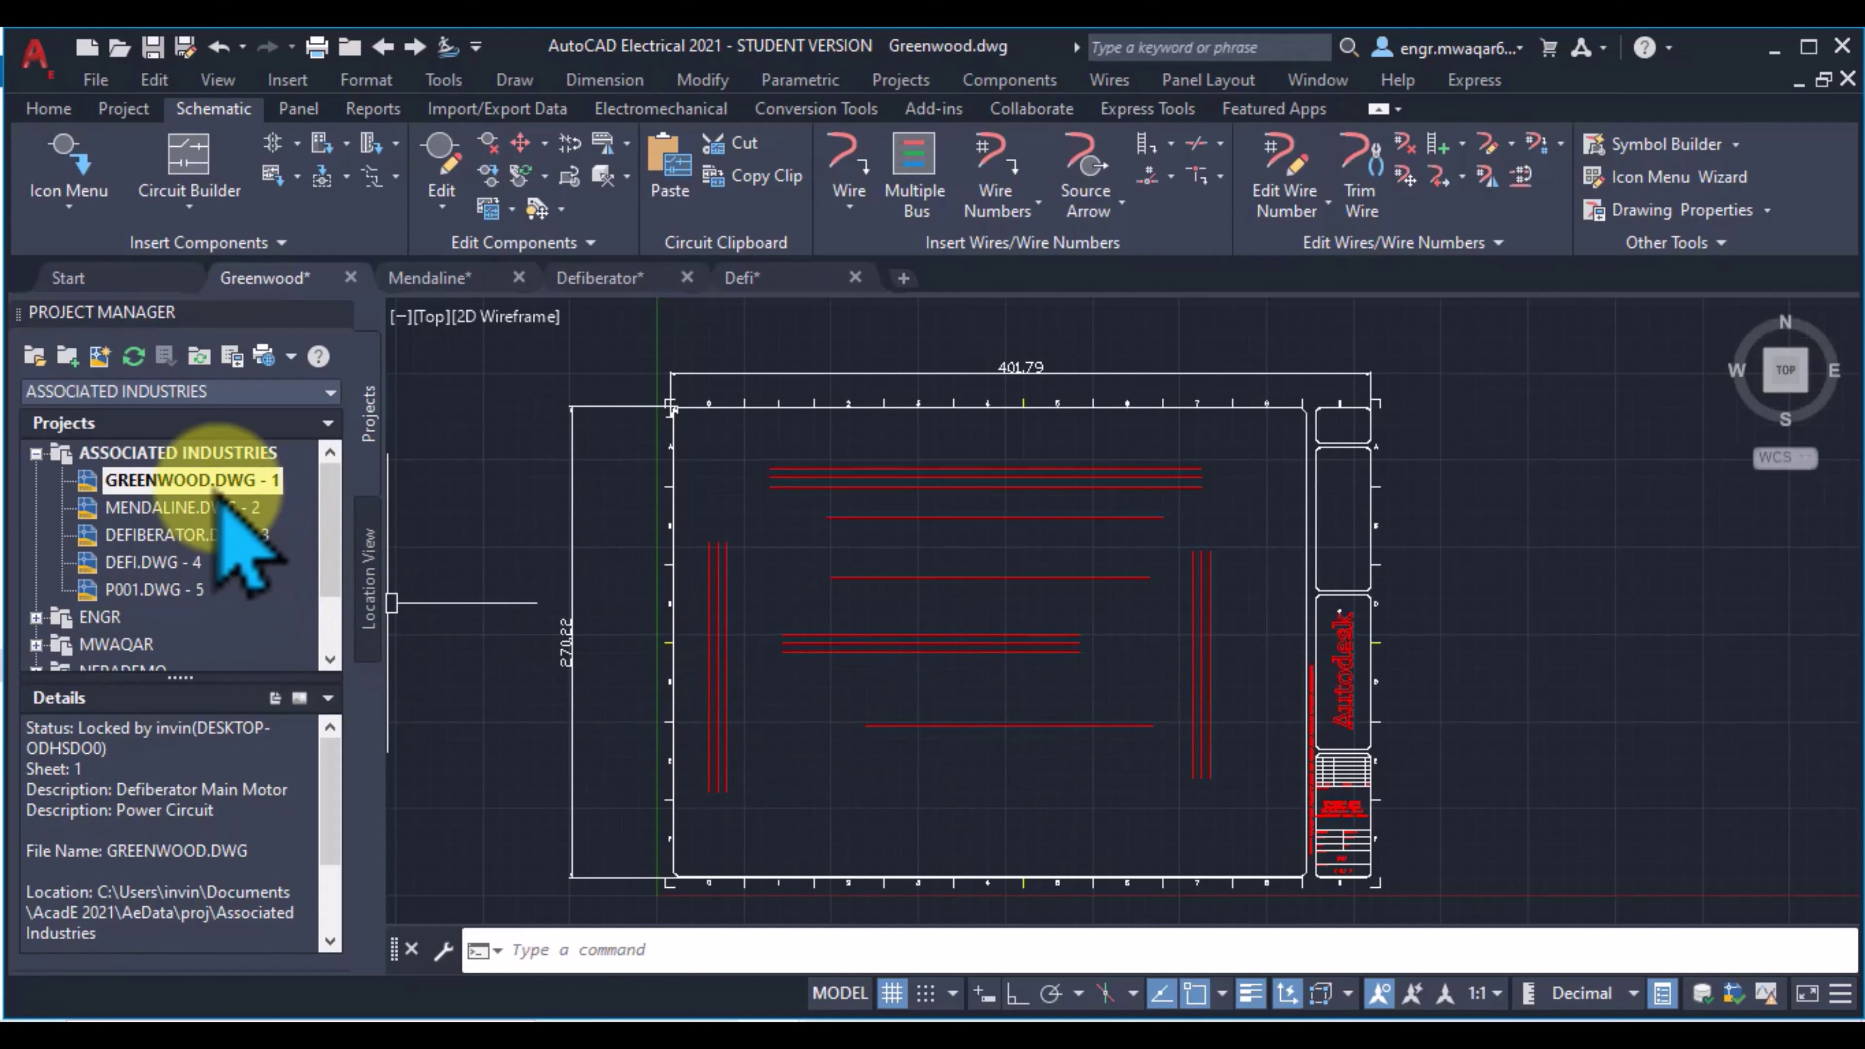
left_click(230, 470)
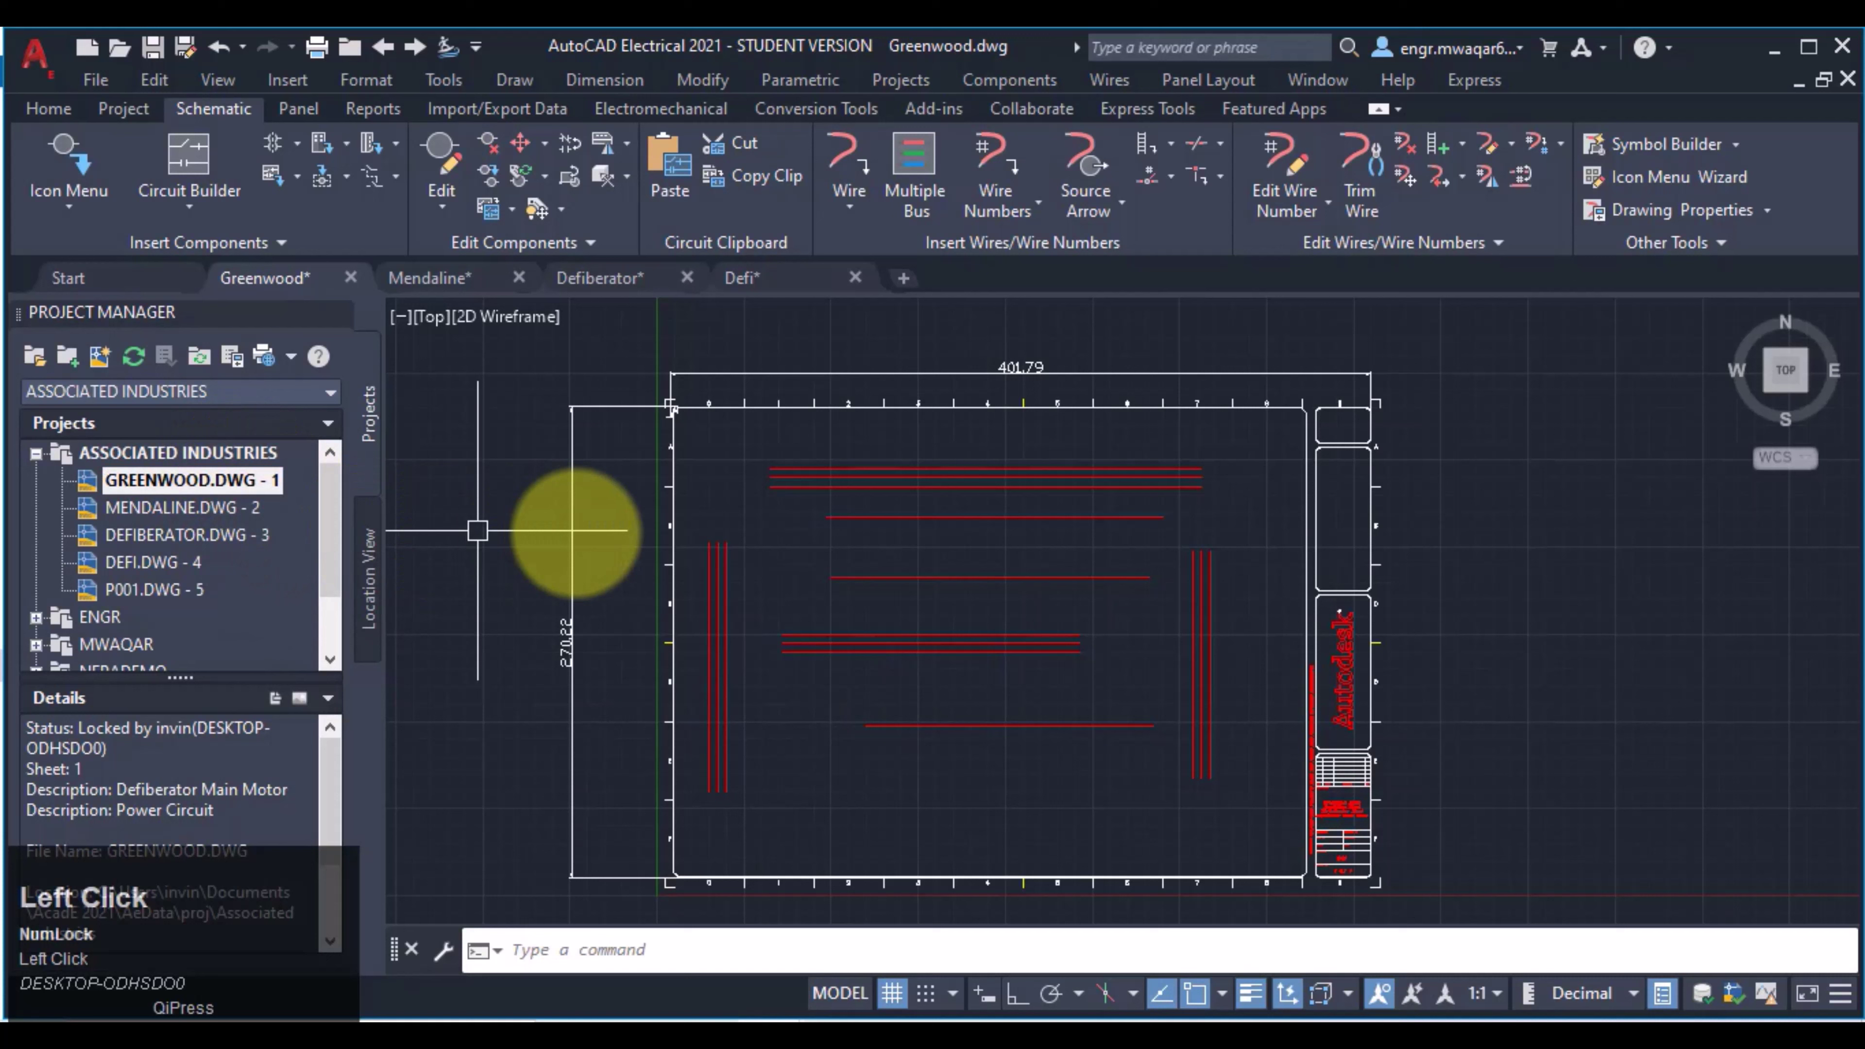
right_click(1021, 635)
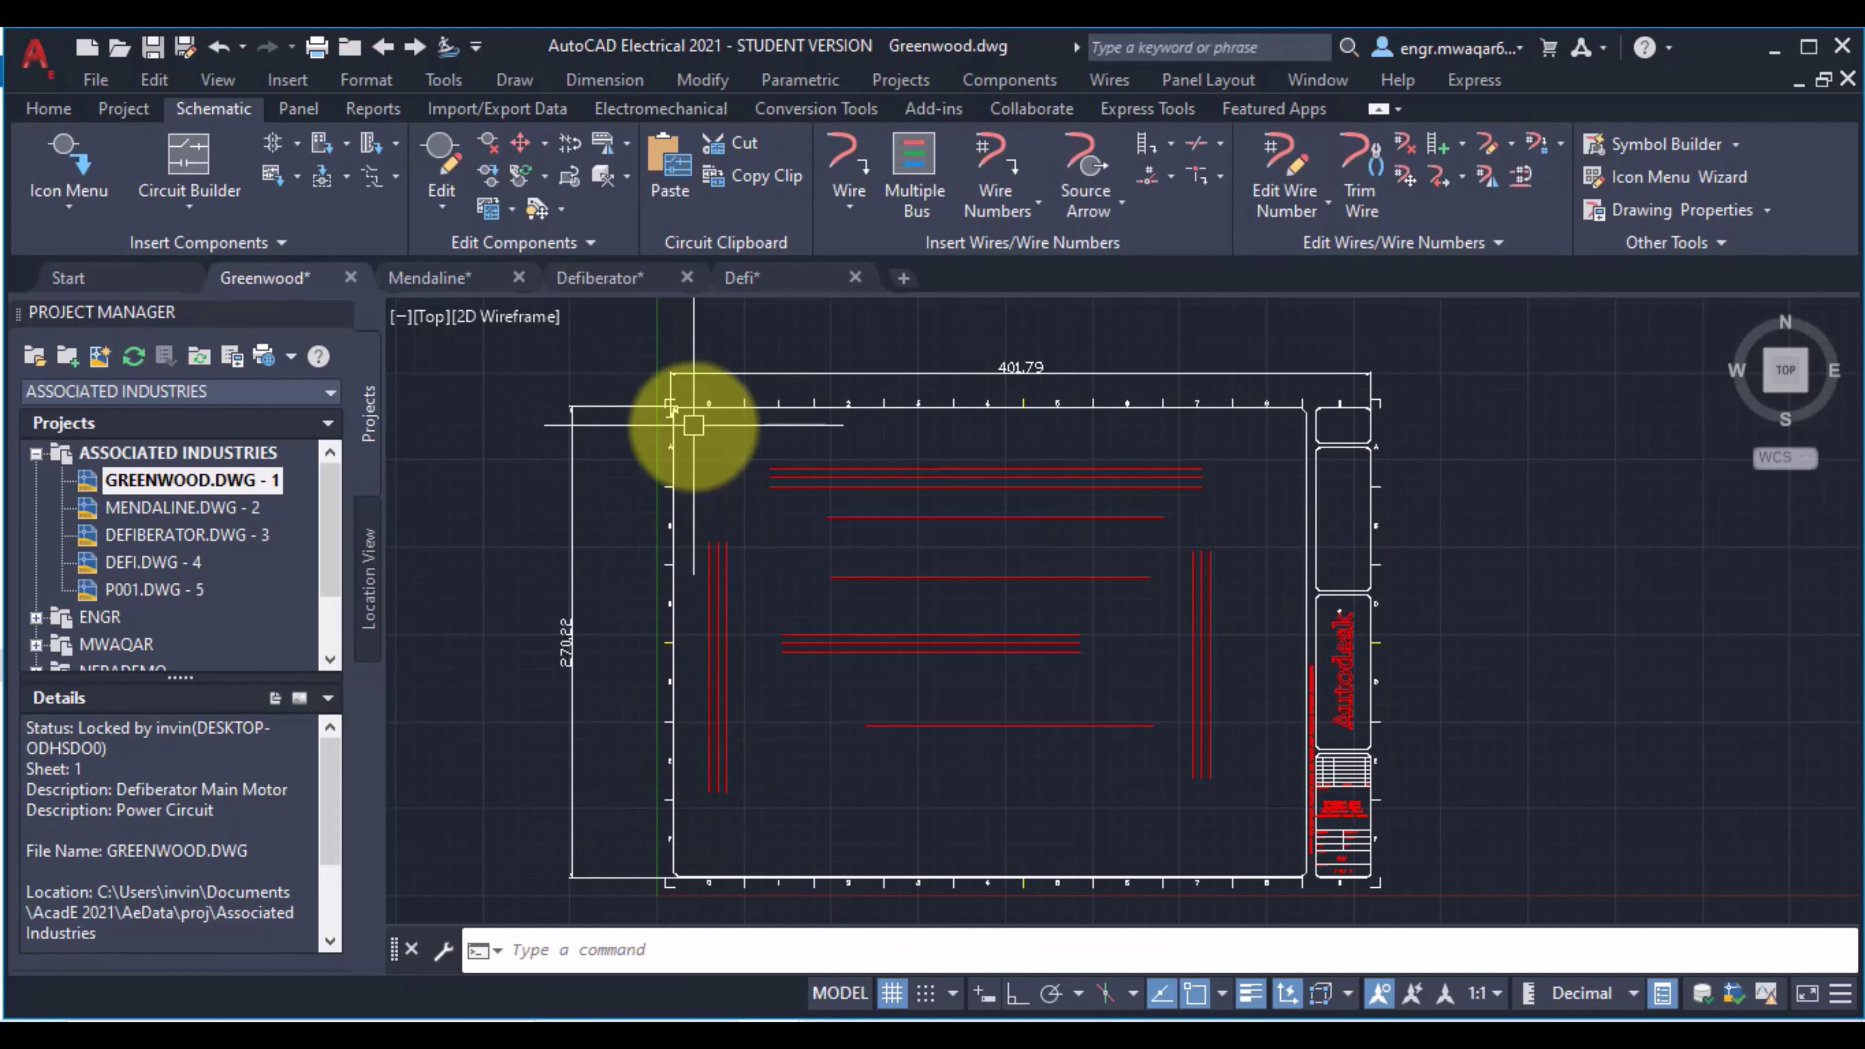
scroll(635, 433, "up", 2)
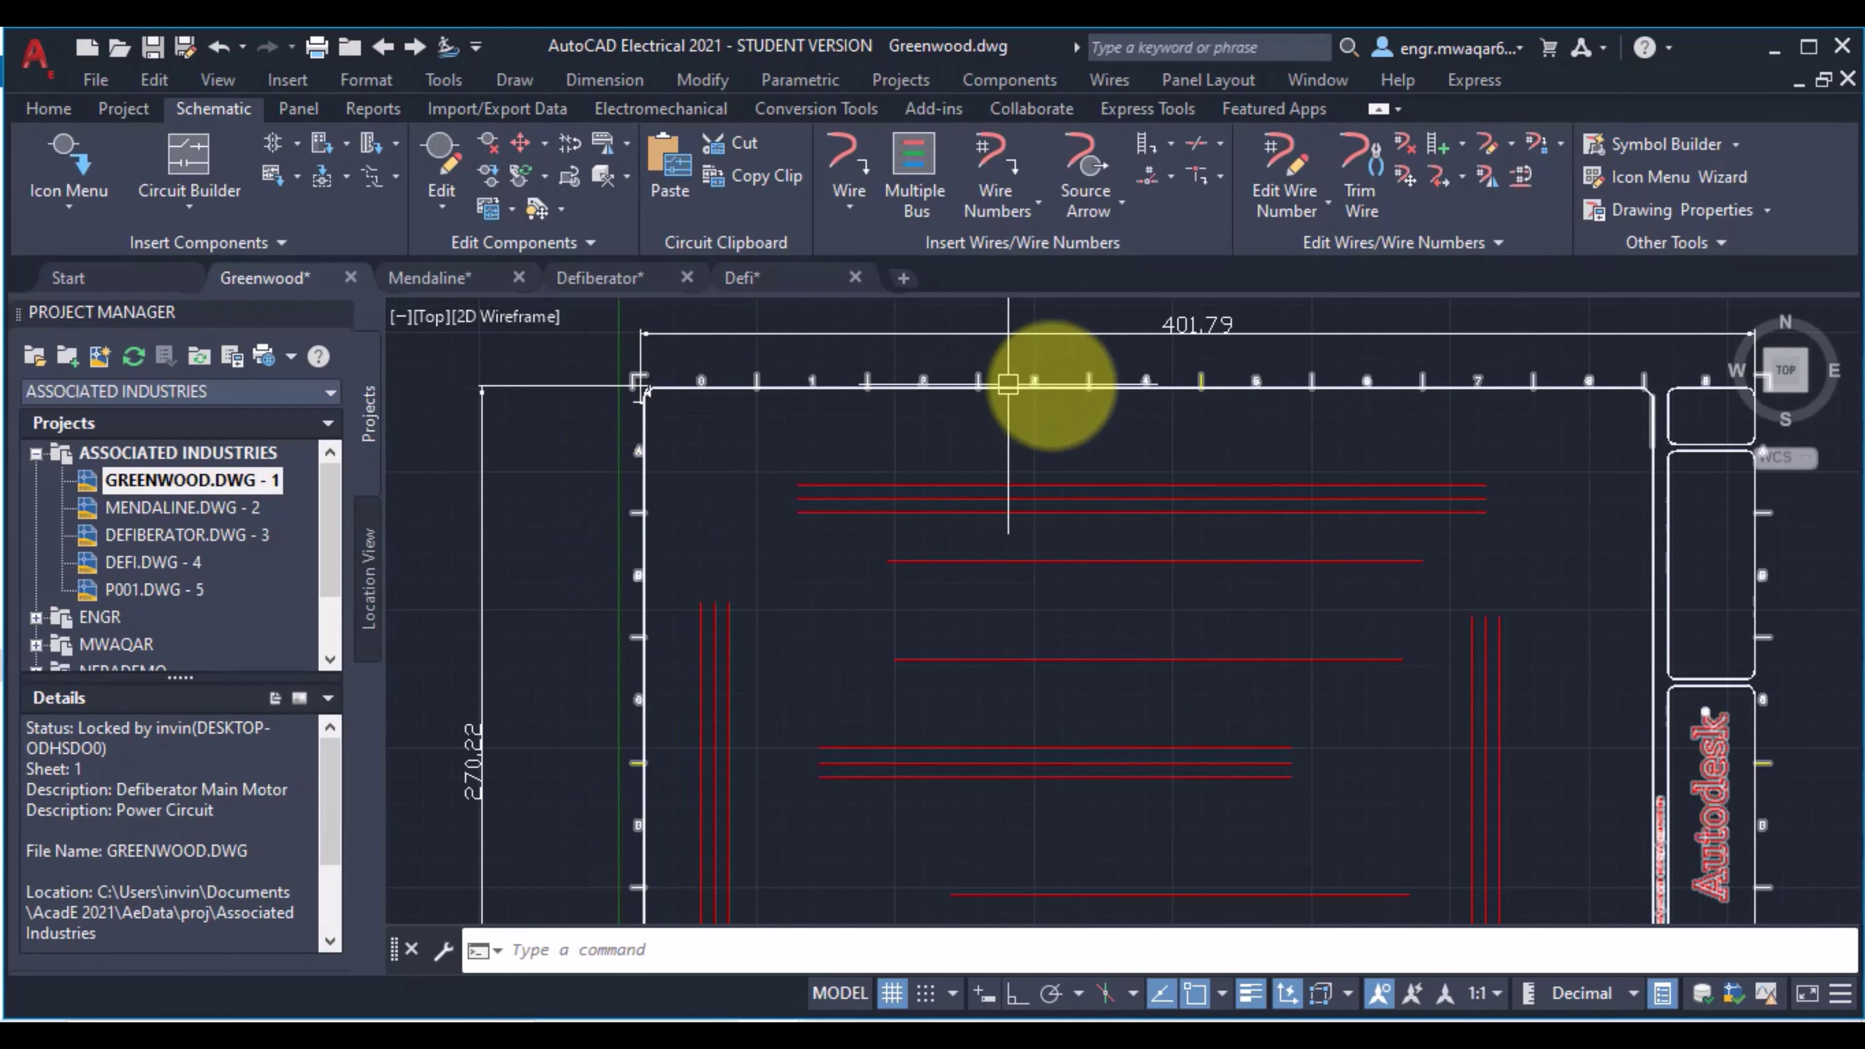
scroll(1423, 435, "down", 2)
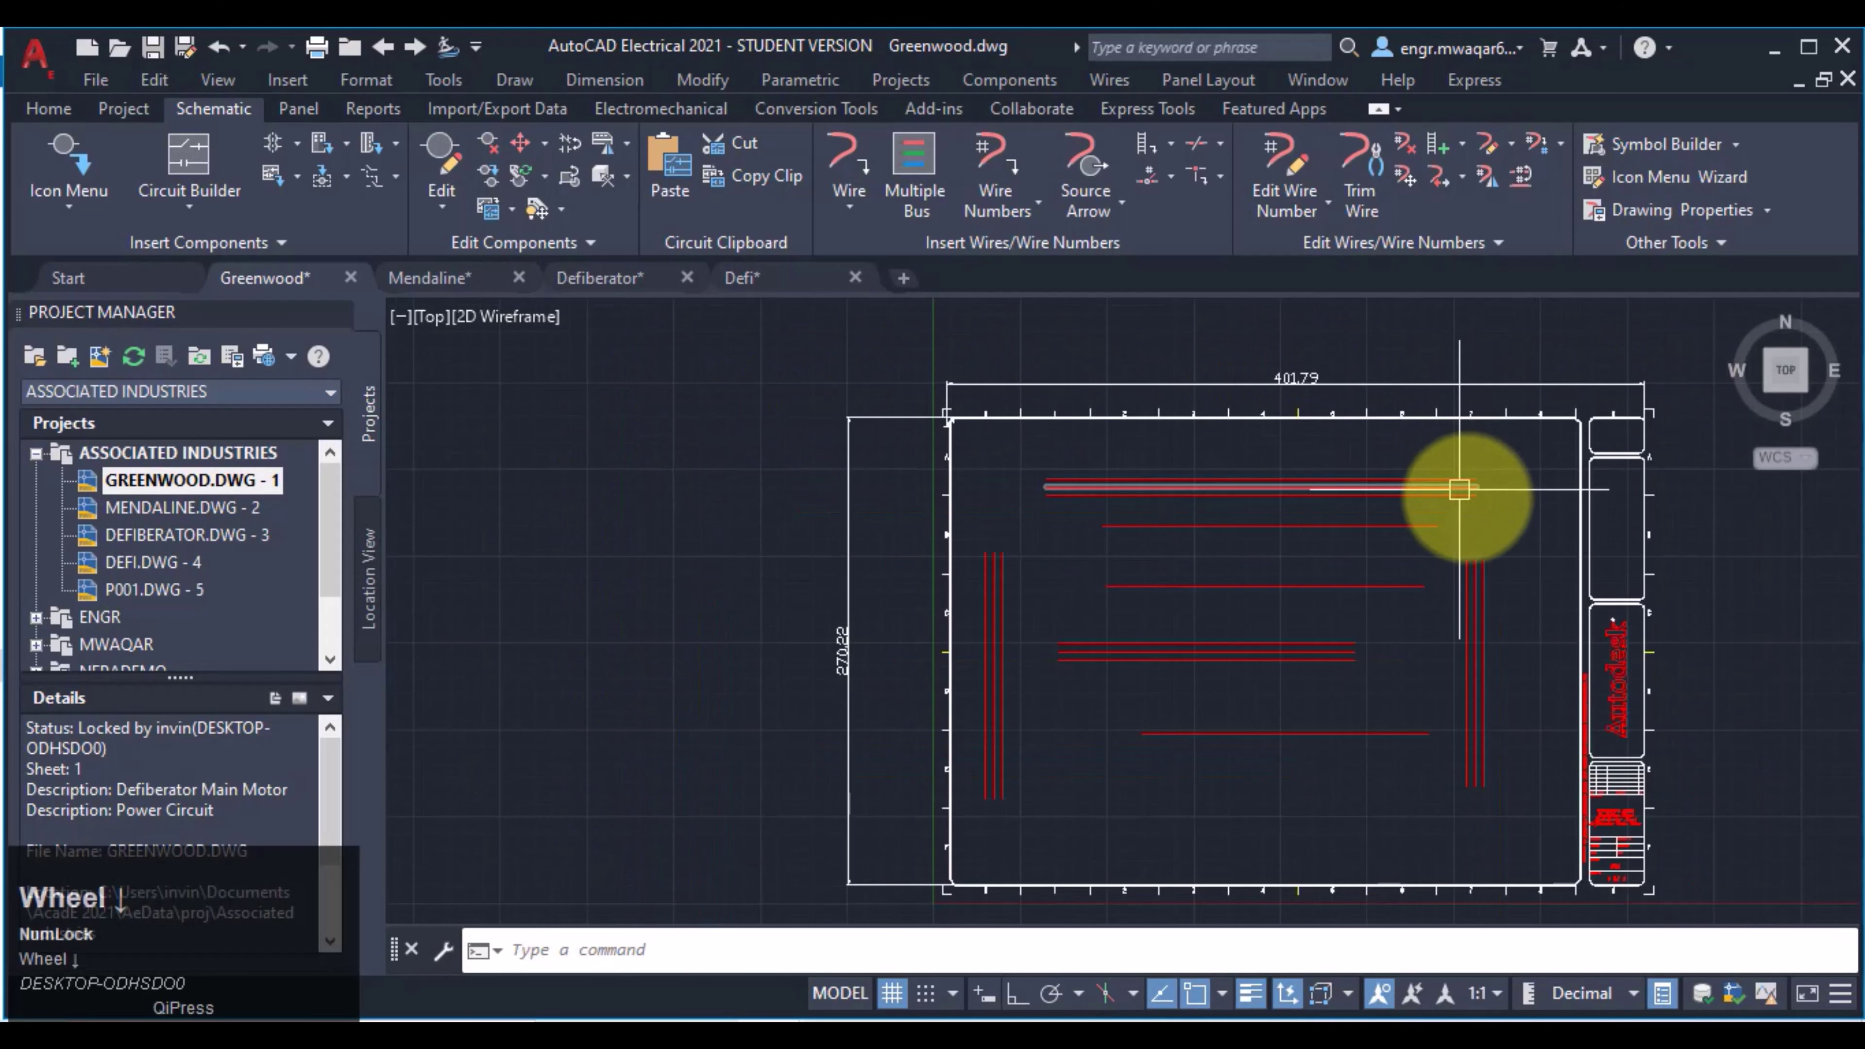
middle_click_drag(1466, 500, 1136, 514)
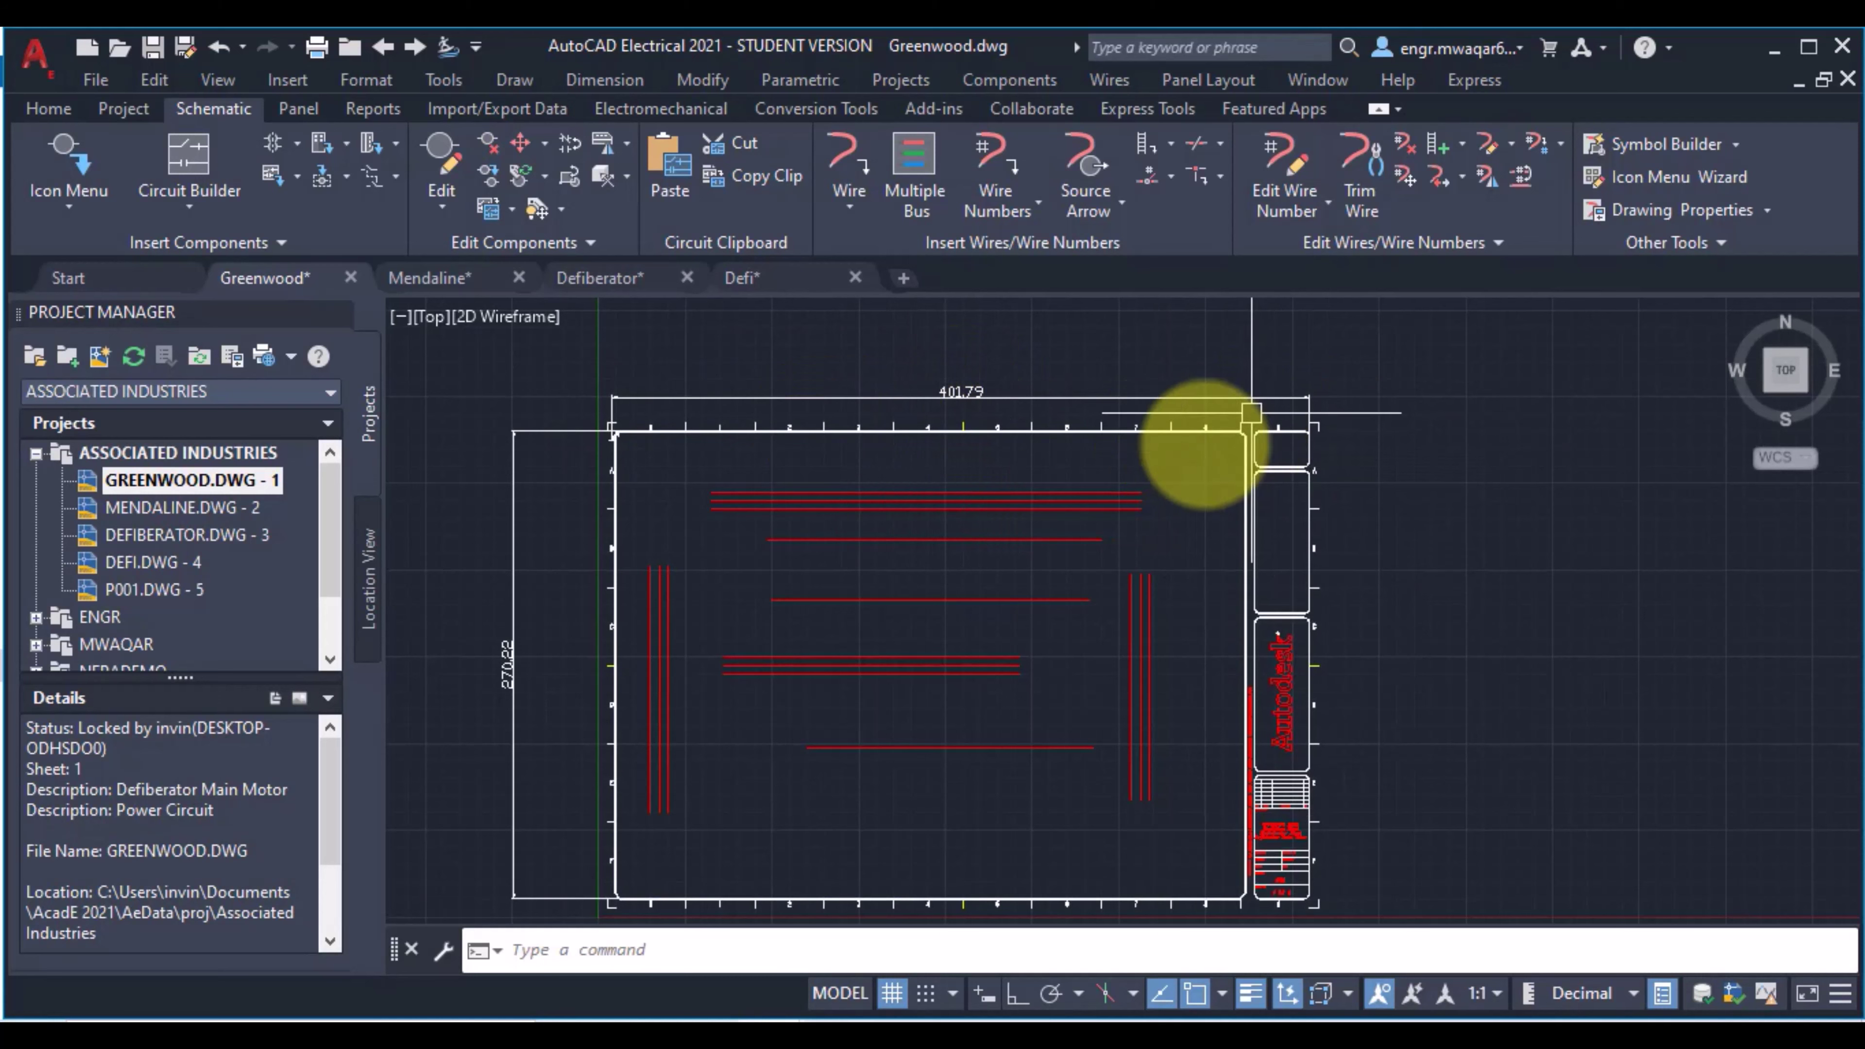
scroll(998, 493, "up", 2)
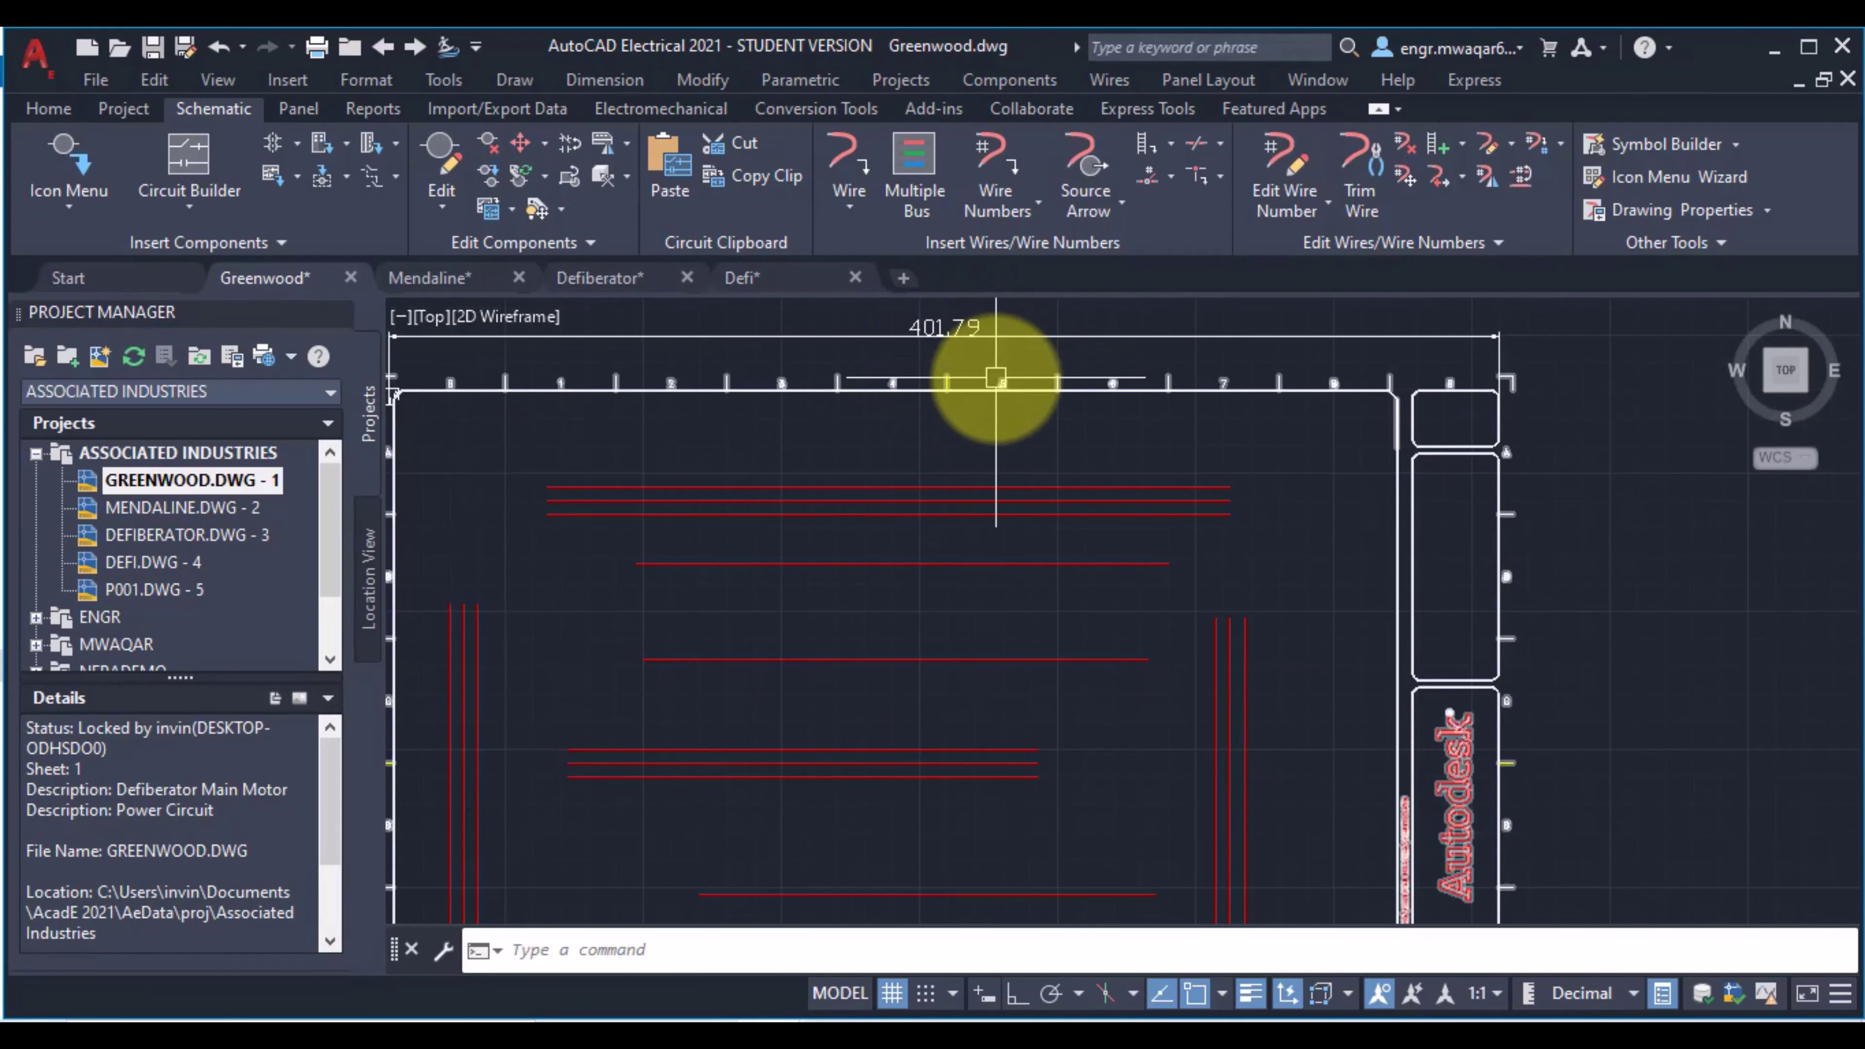
scroll(903, 368, "down", 2)
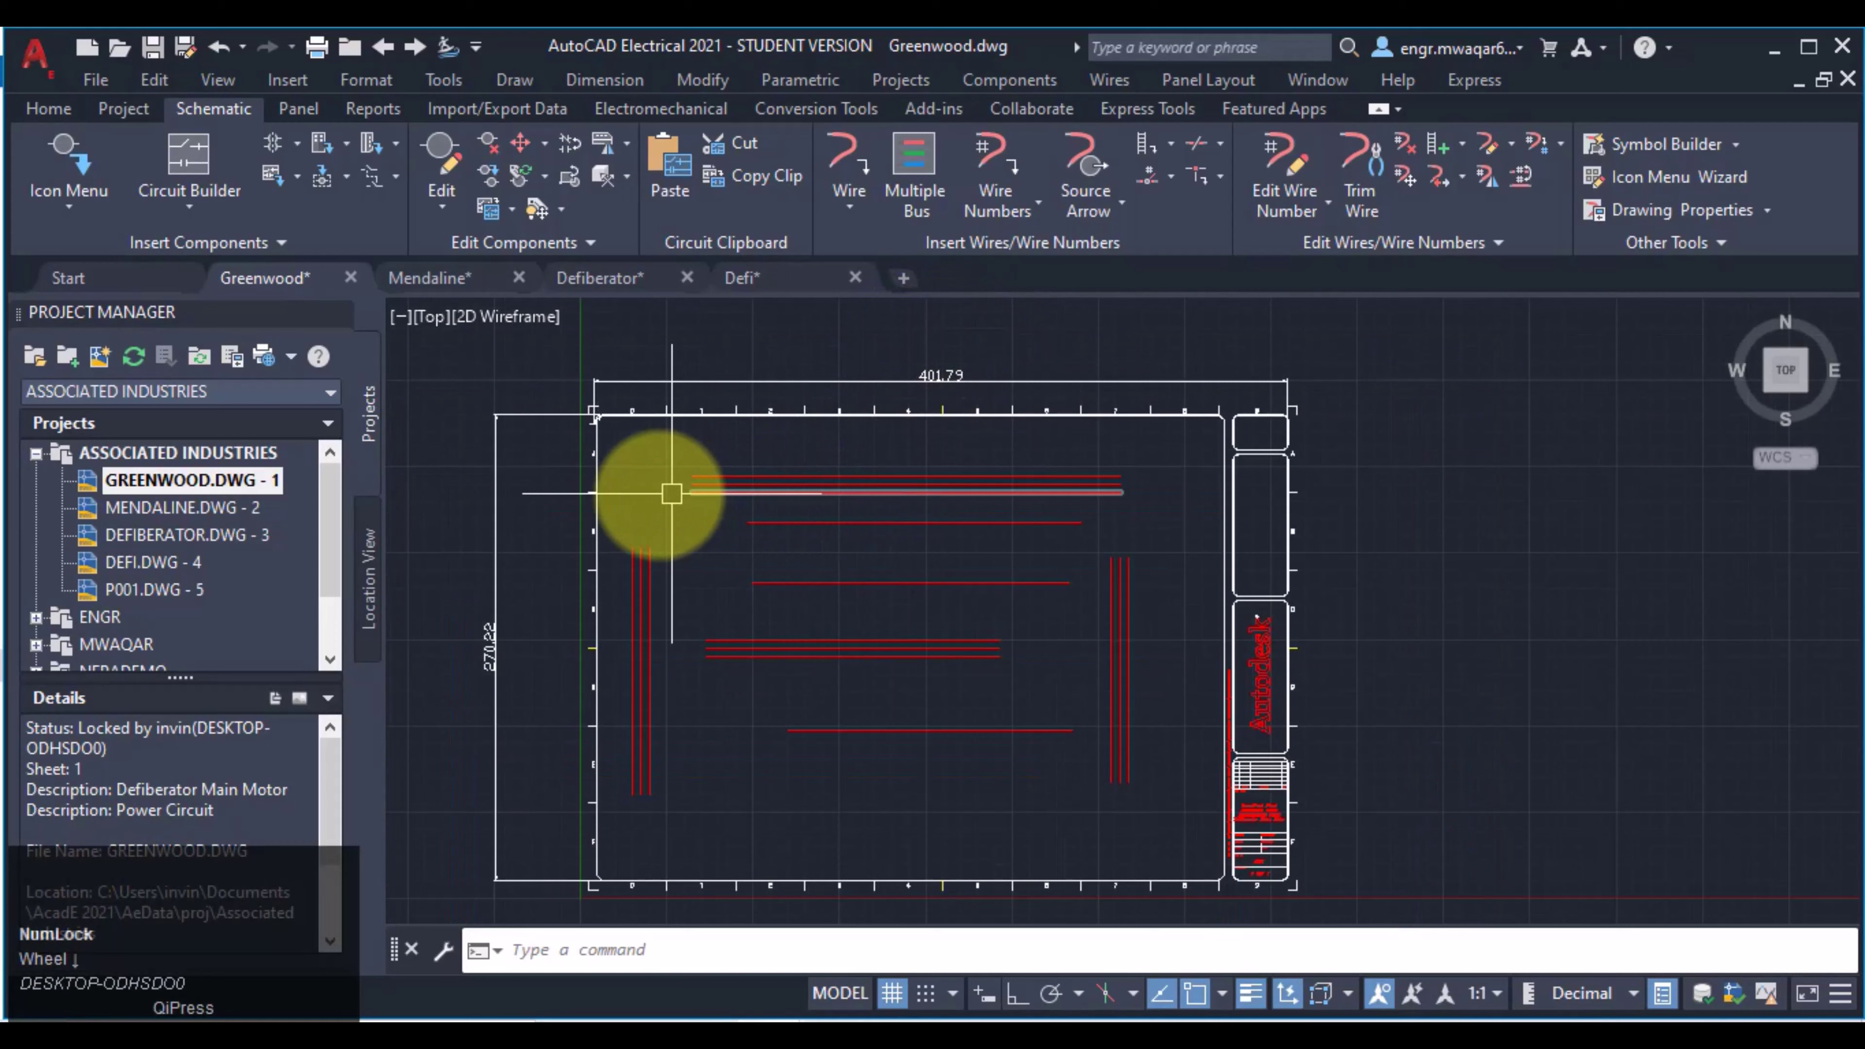
middle_click_drag(624, 492, 1125, 483)
scroll(1112, 571, "down", 1)
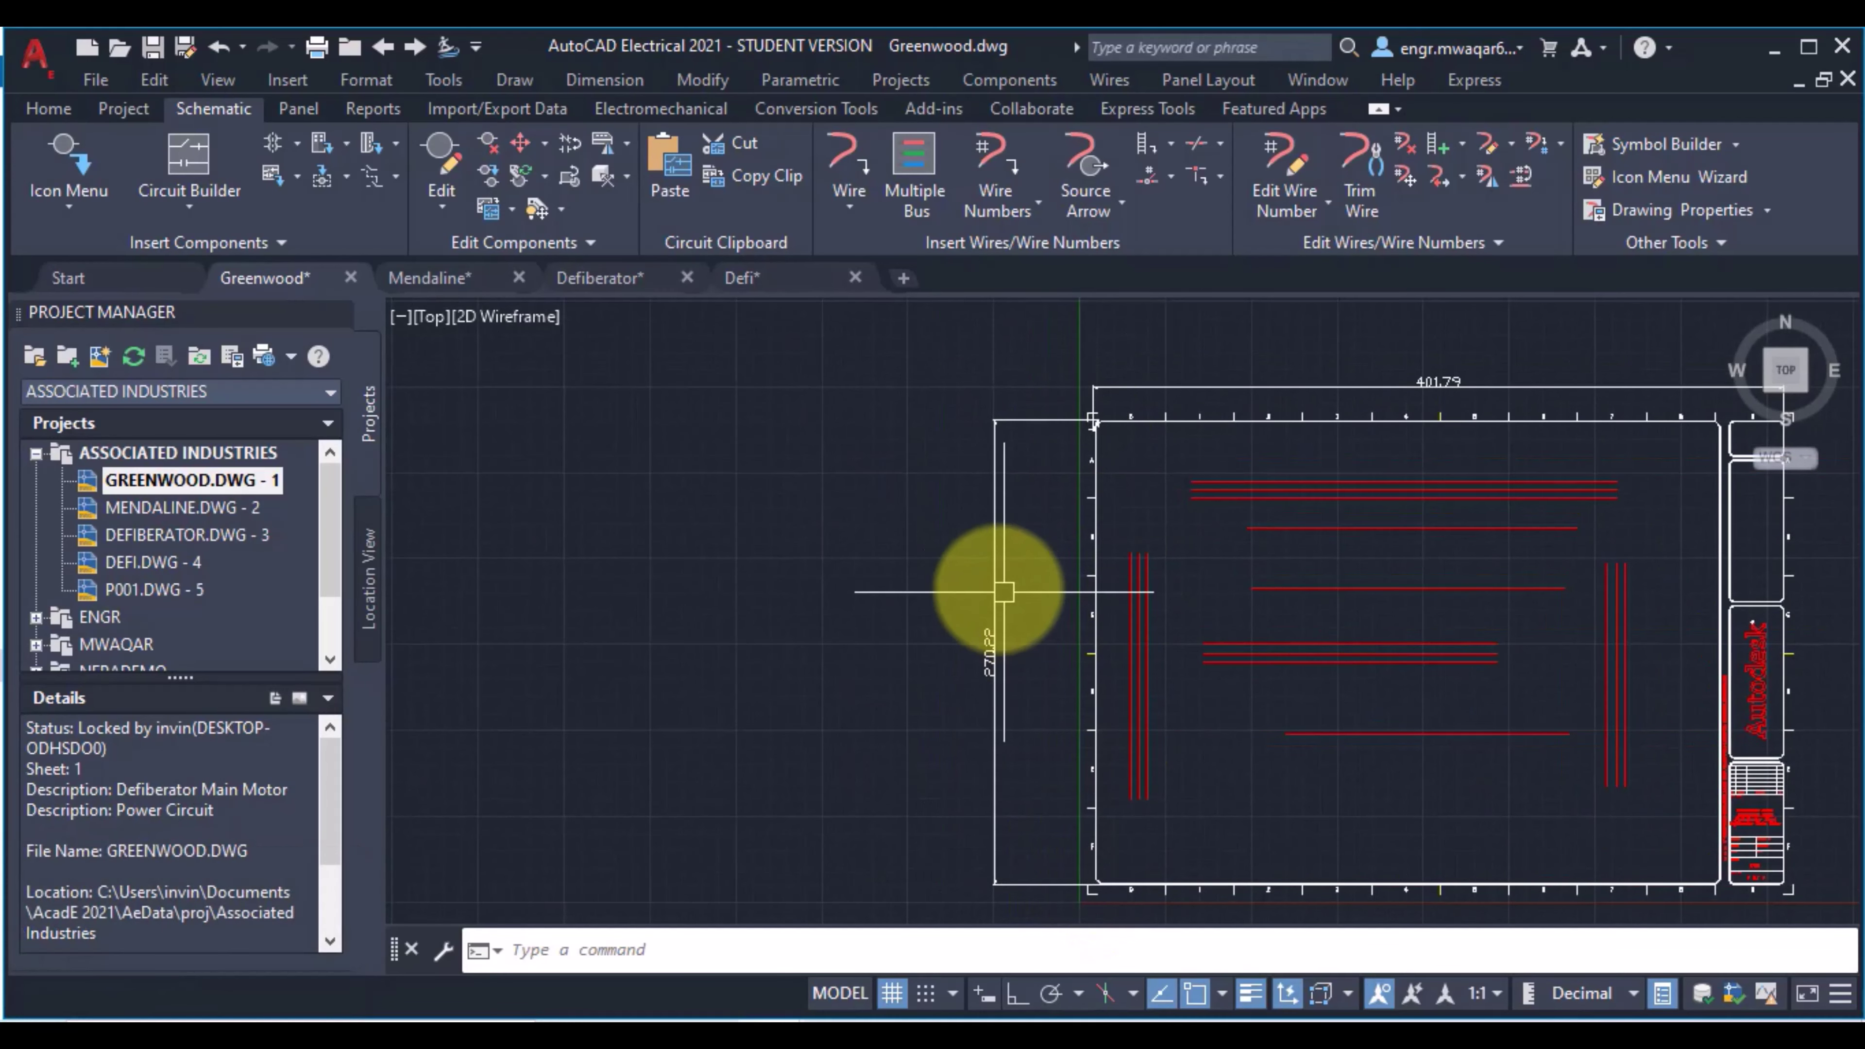
middle_click_drag(1028, 741, 1085, 355)
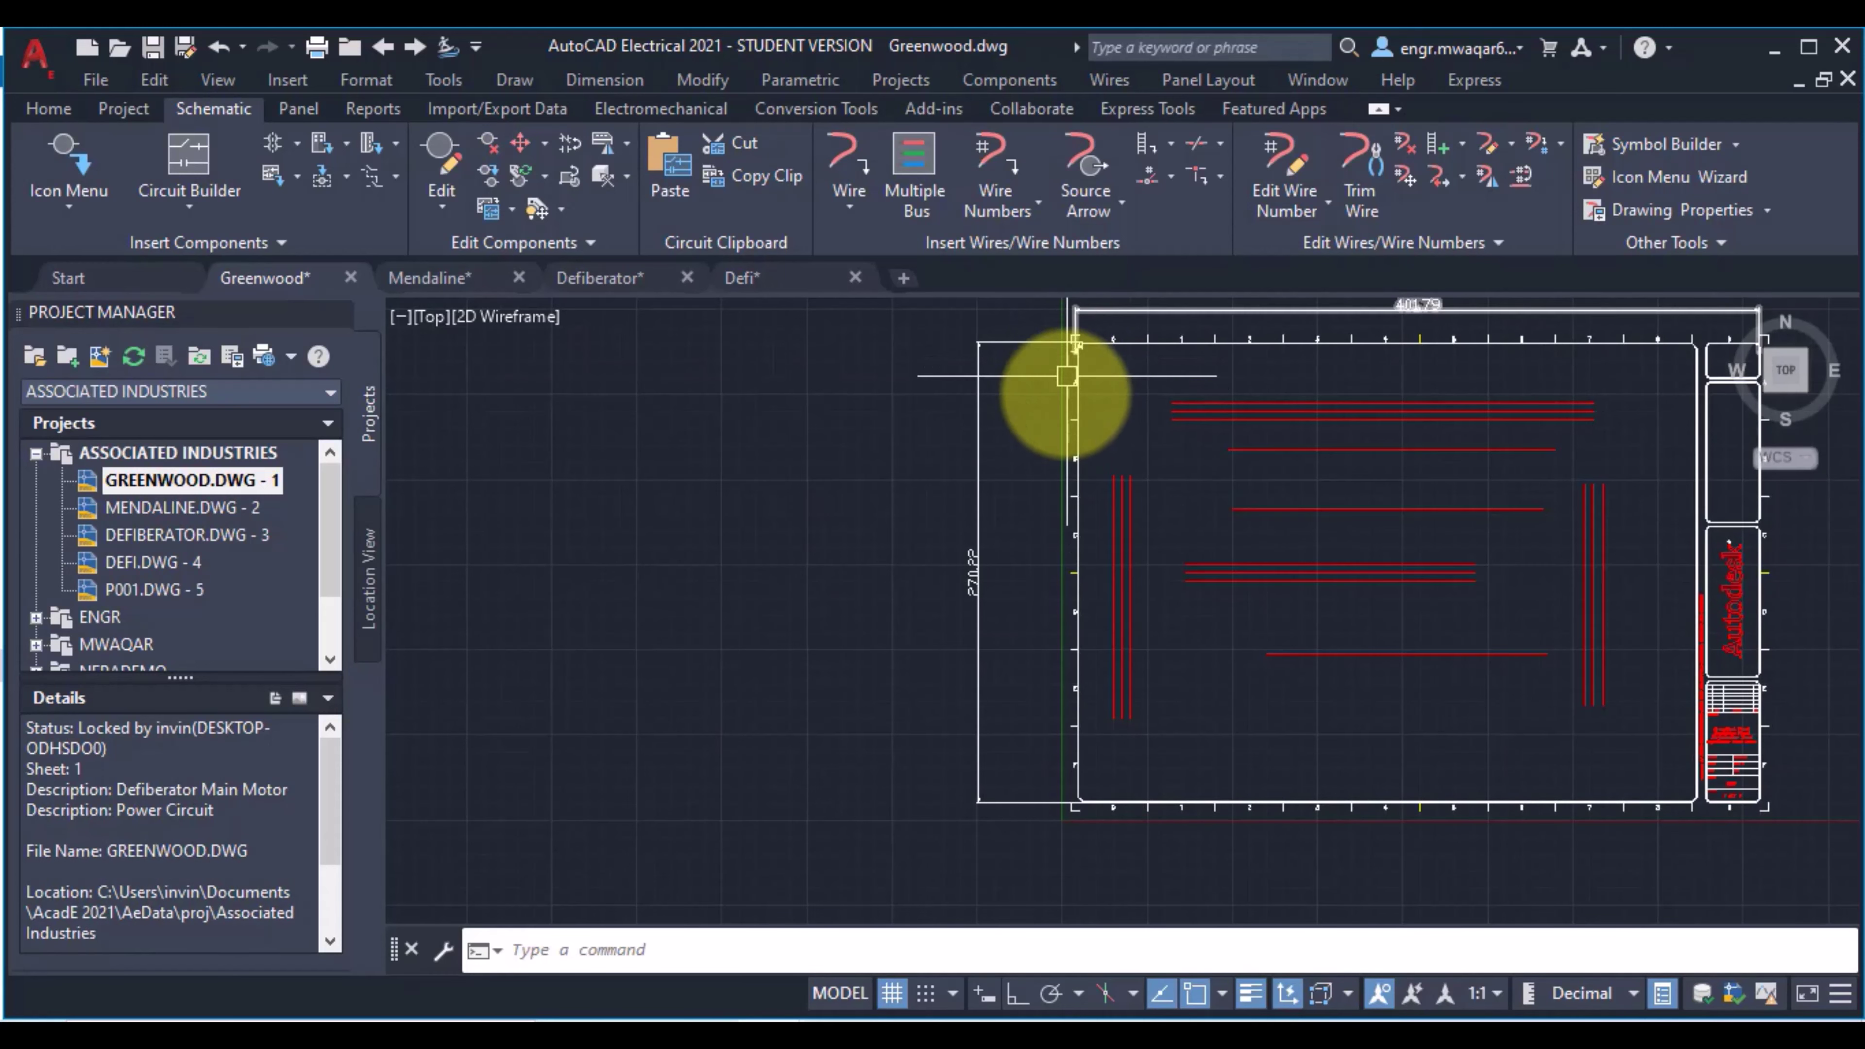
middle_click_drag(1086, 333, 758, 432)
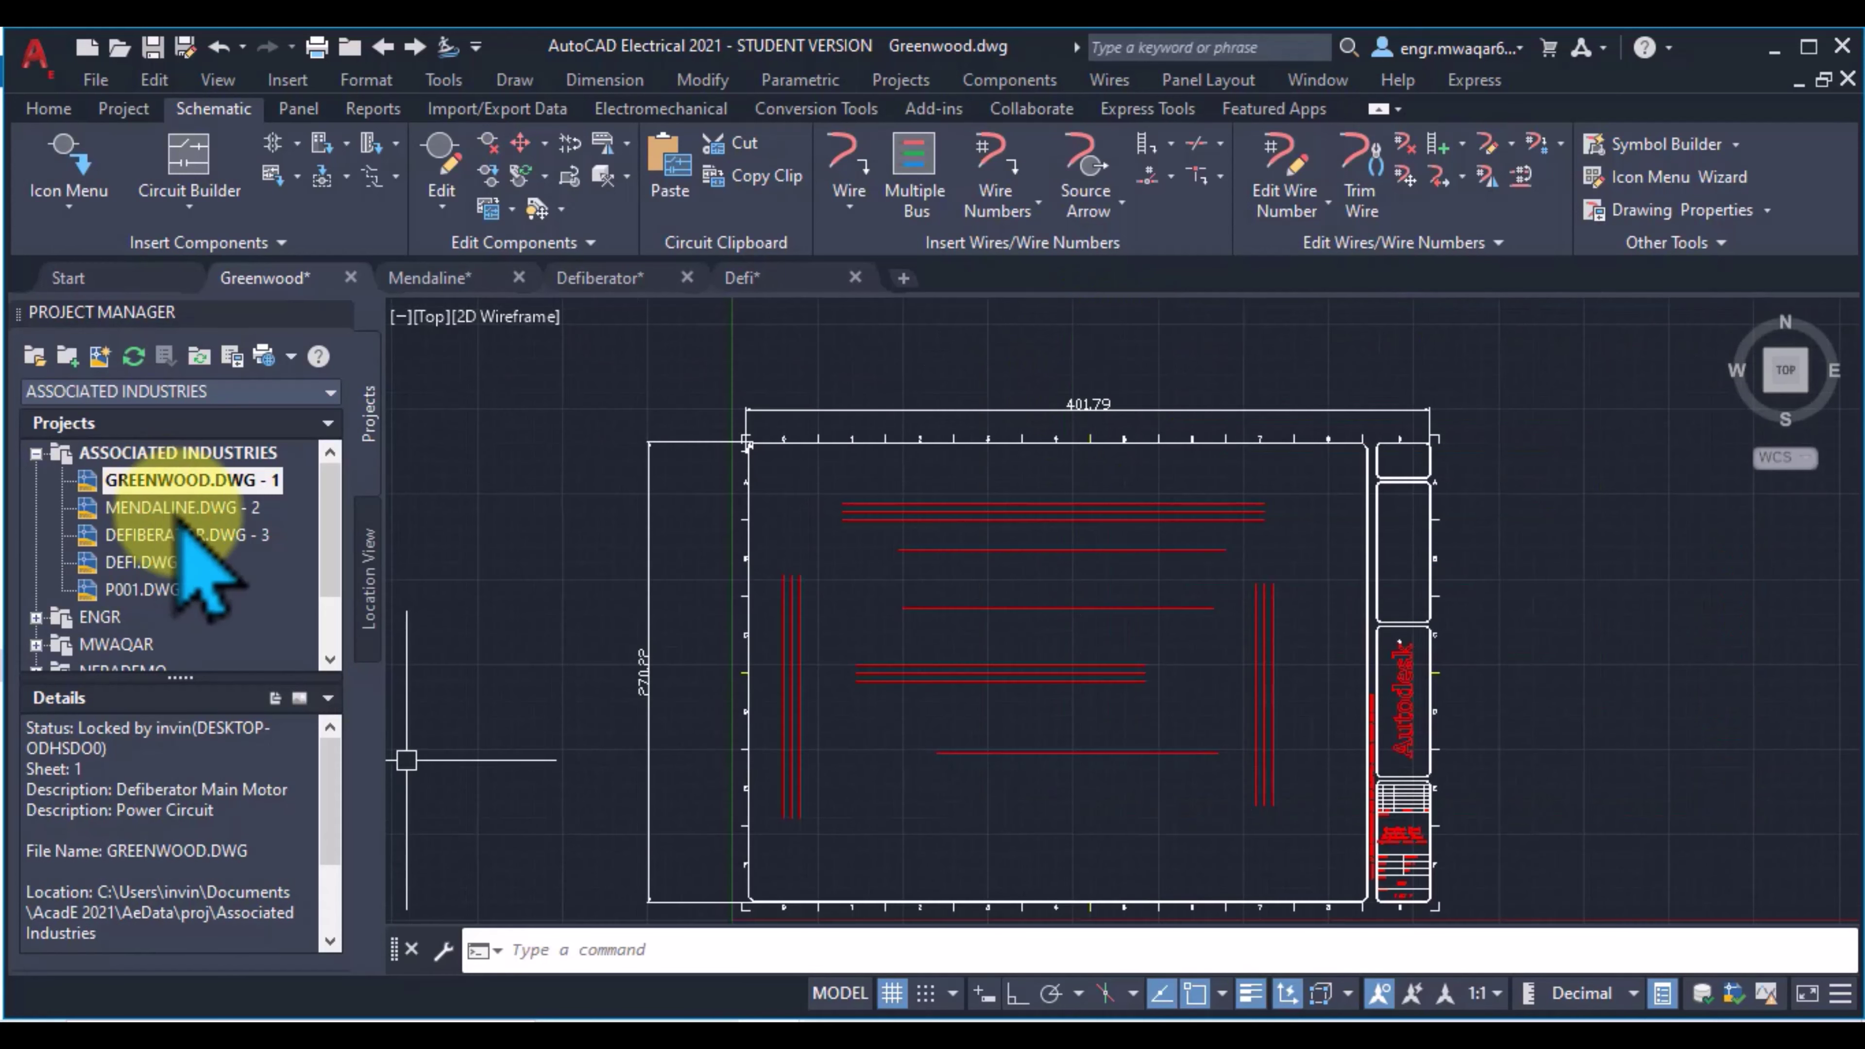
Open the wire number properties of the Associated Industries project and try to apply %S alone as the wire number format
double_click(213, 452)
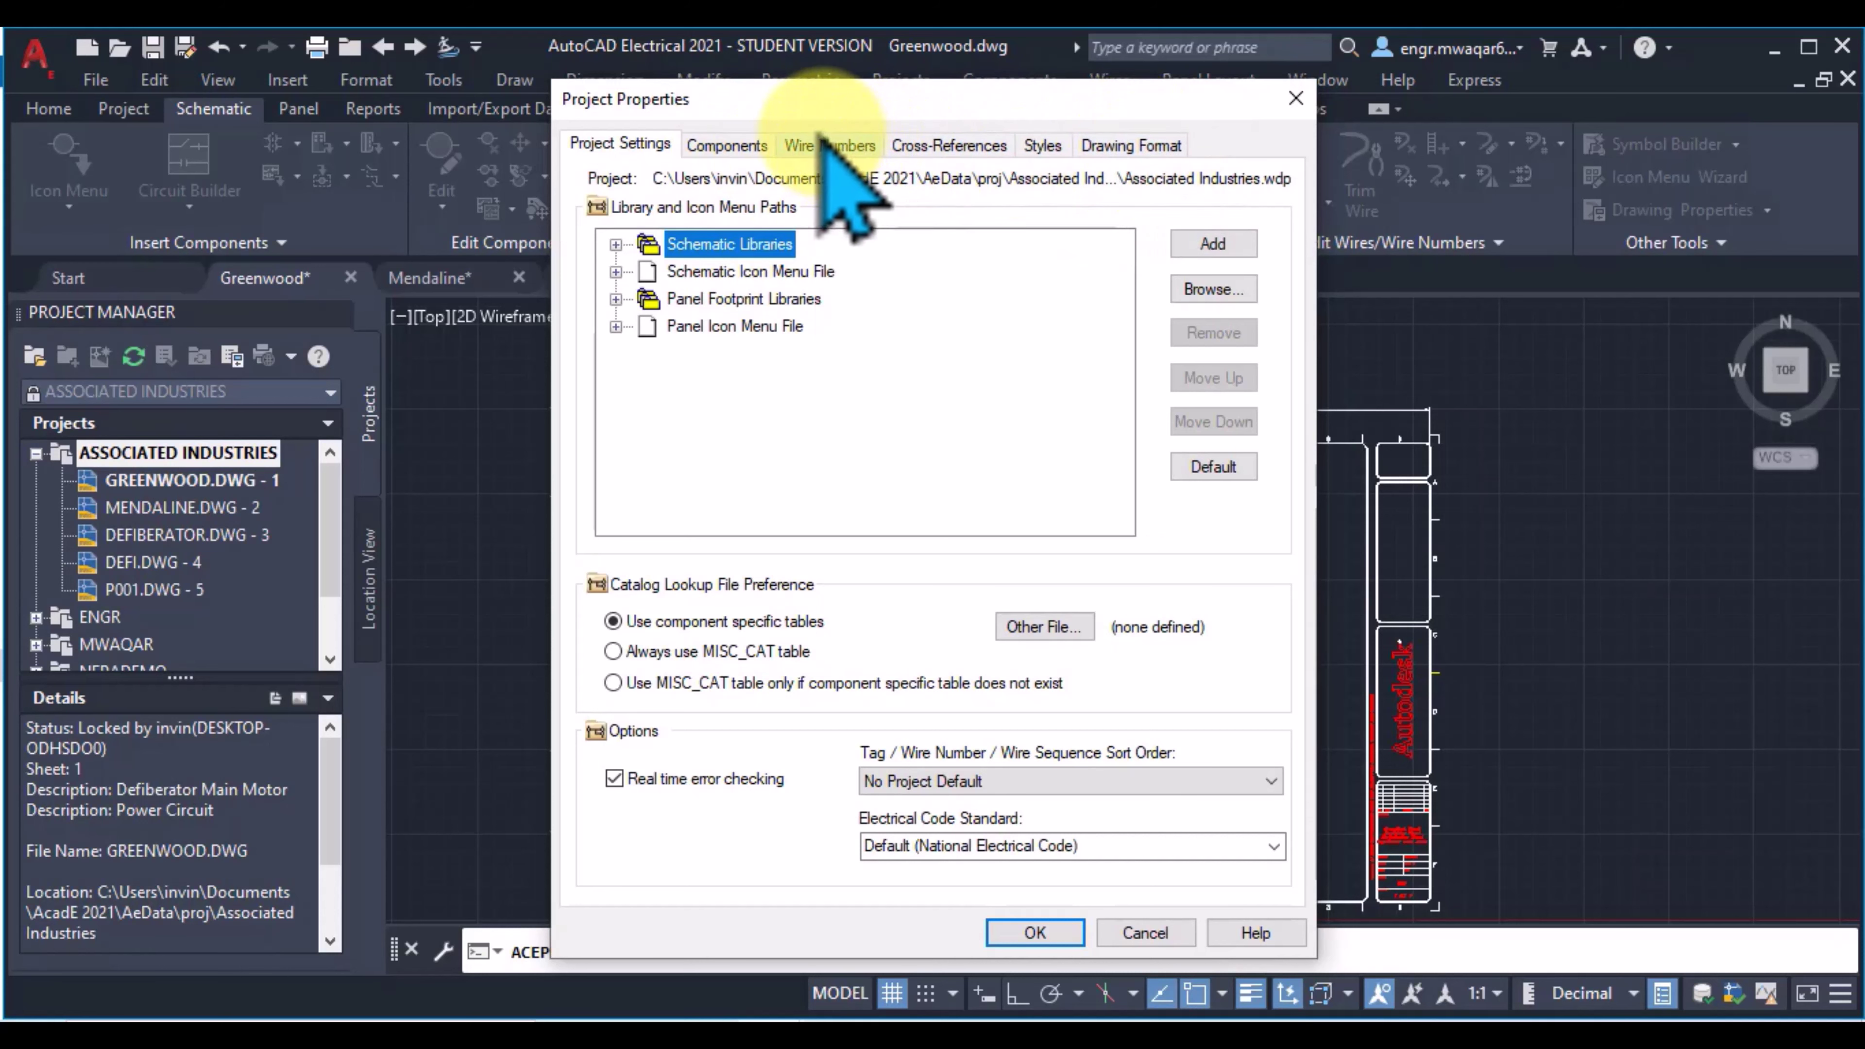
left_click(828, 143)
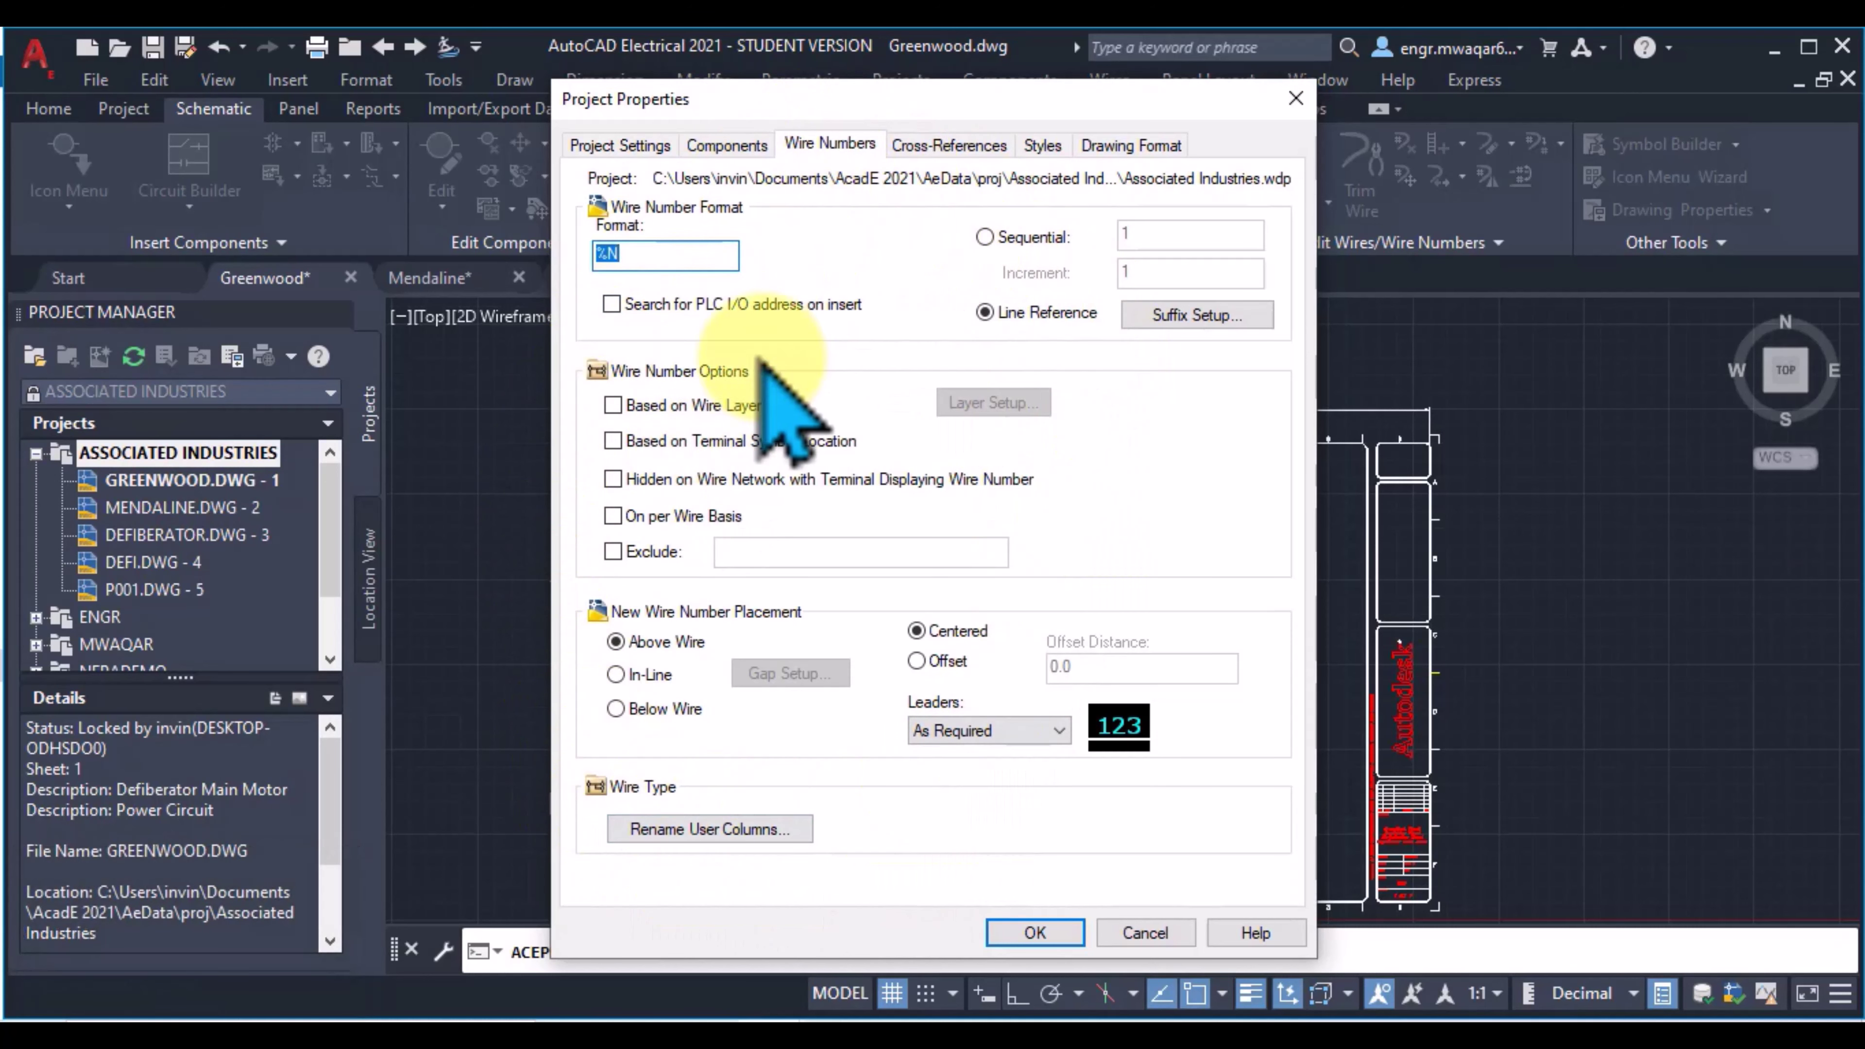
left_click(647, 255)
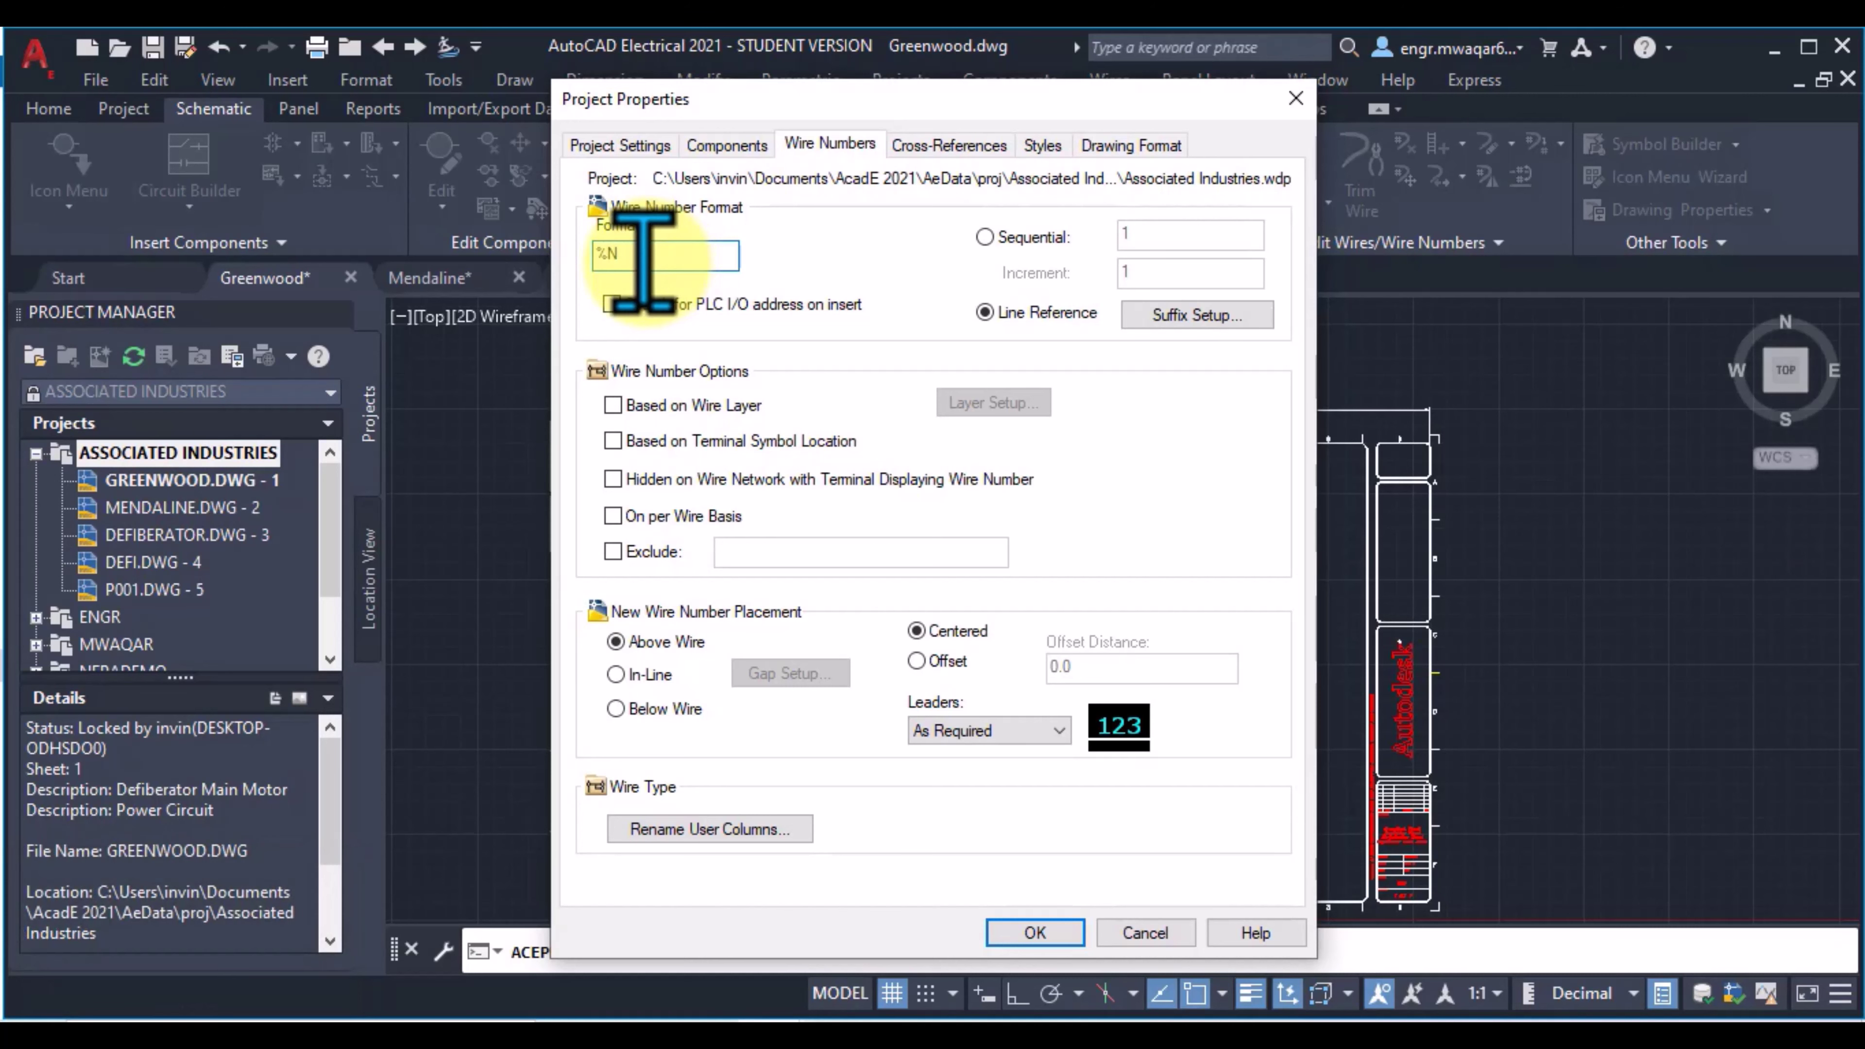
left_click(648, 256)
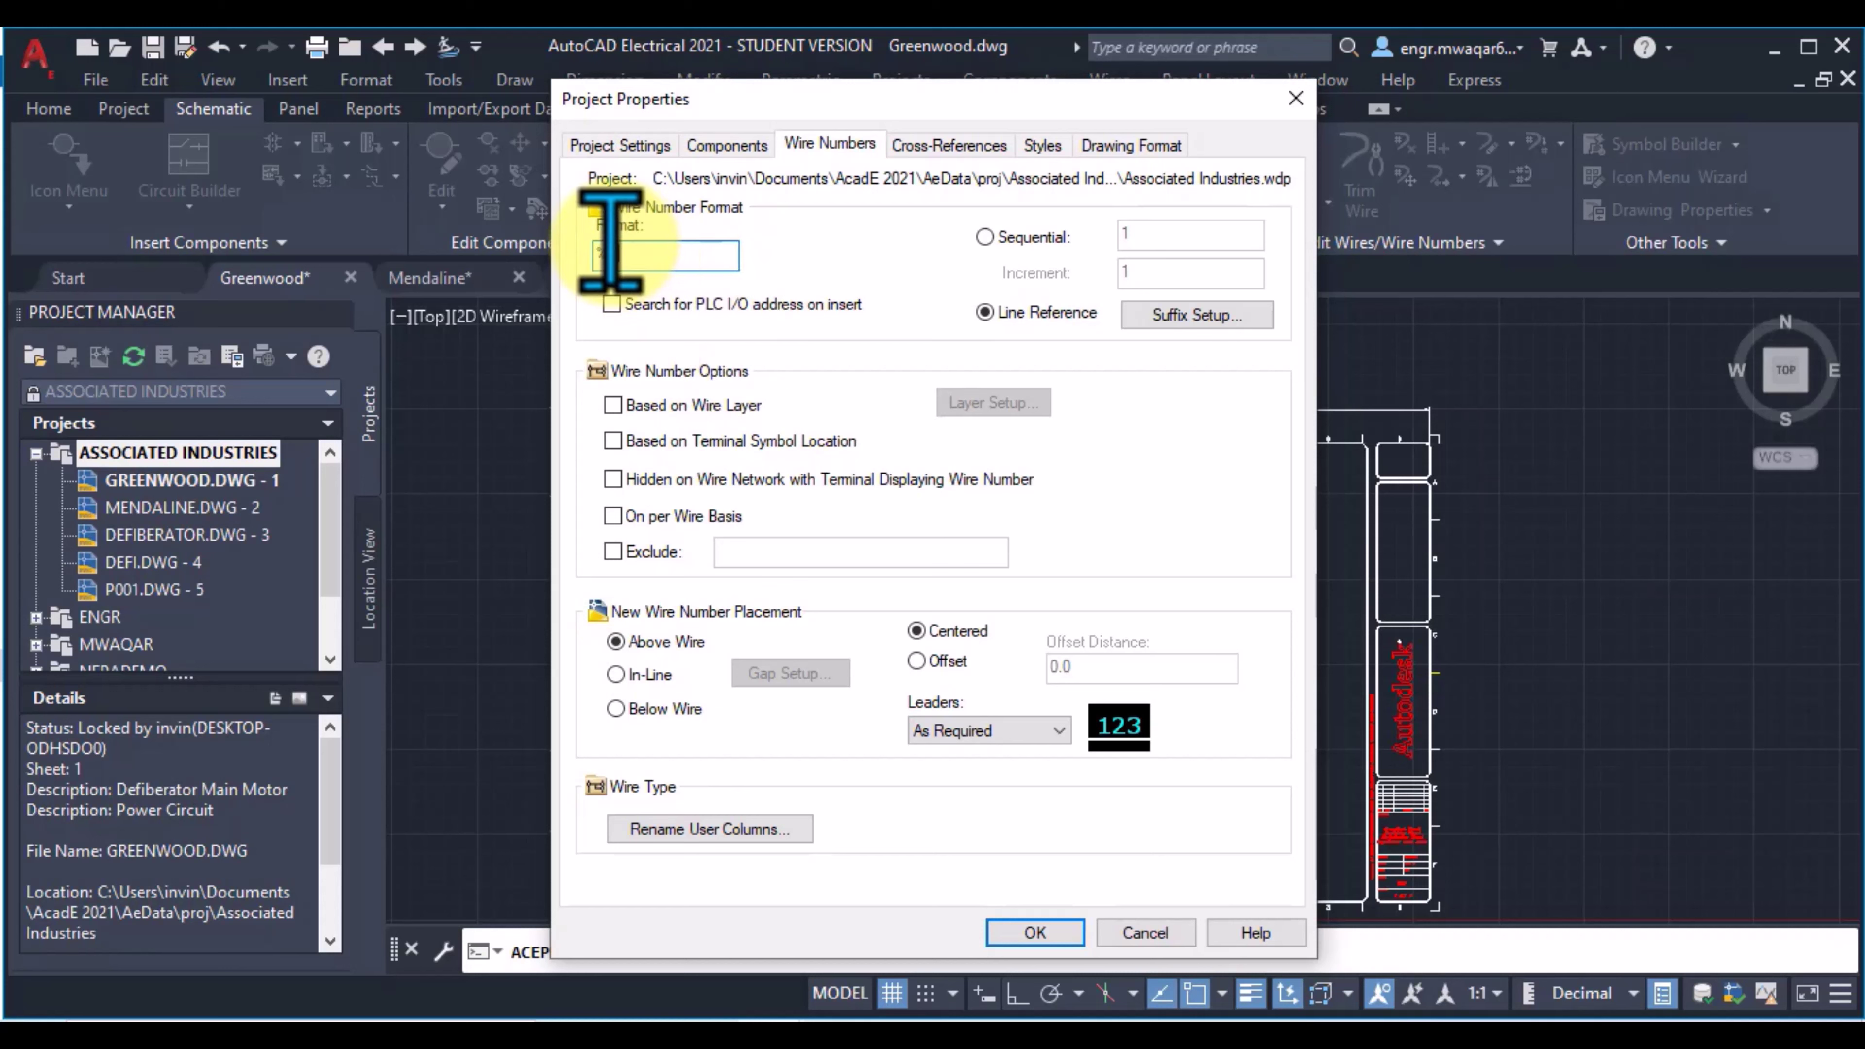
left_click(1034, 932)
left_click_drag(829, 308, 872, 164)
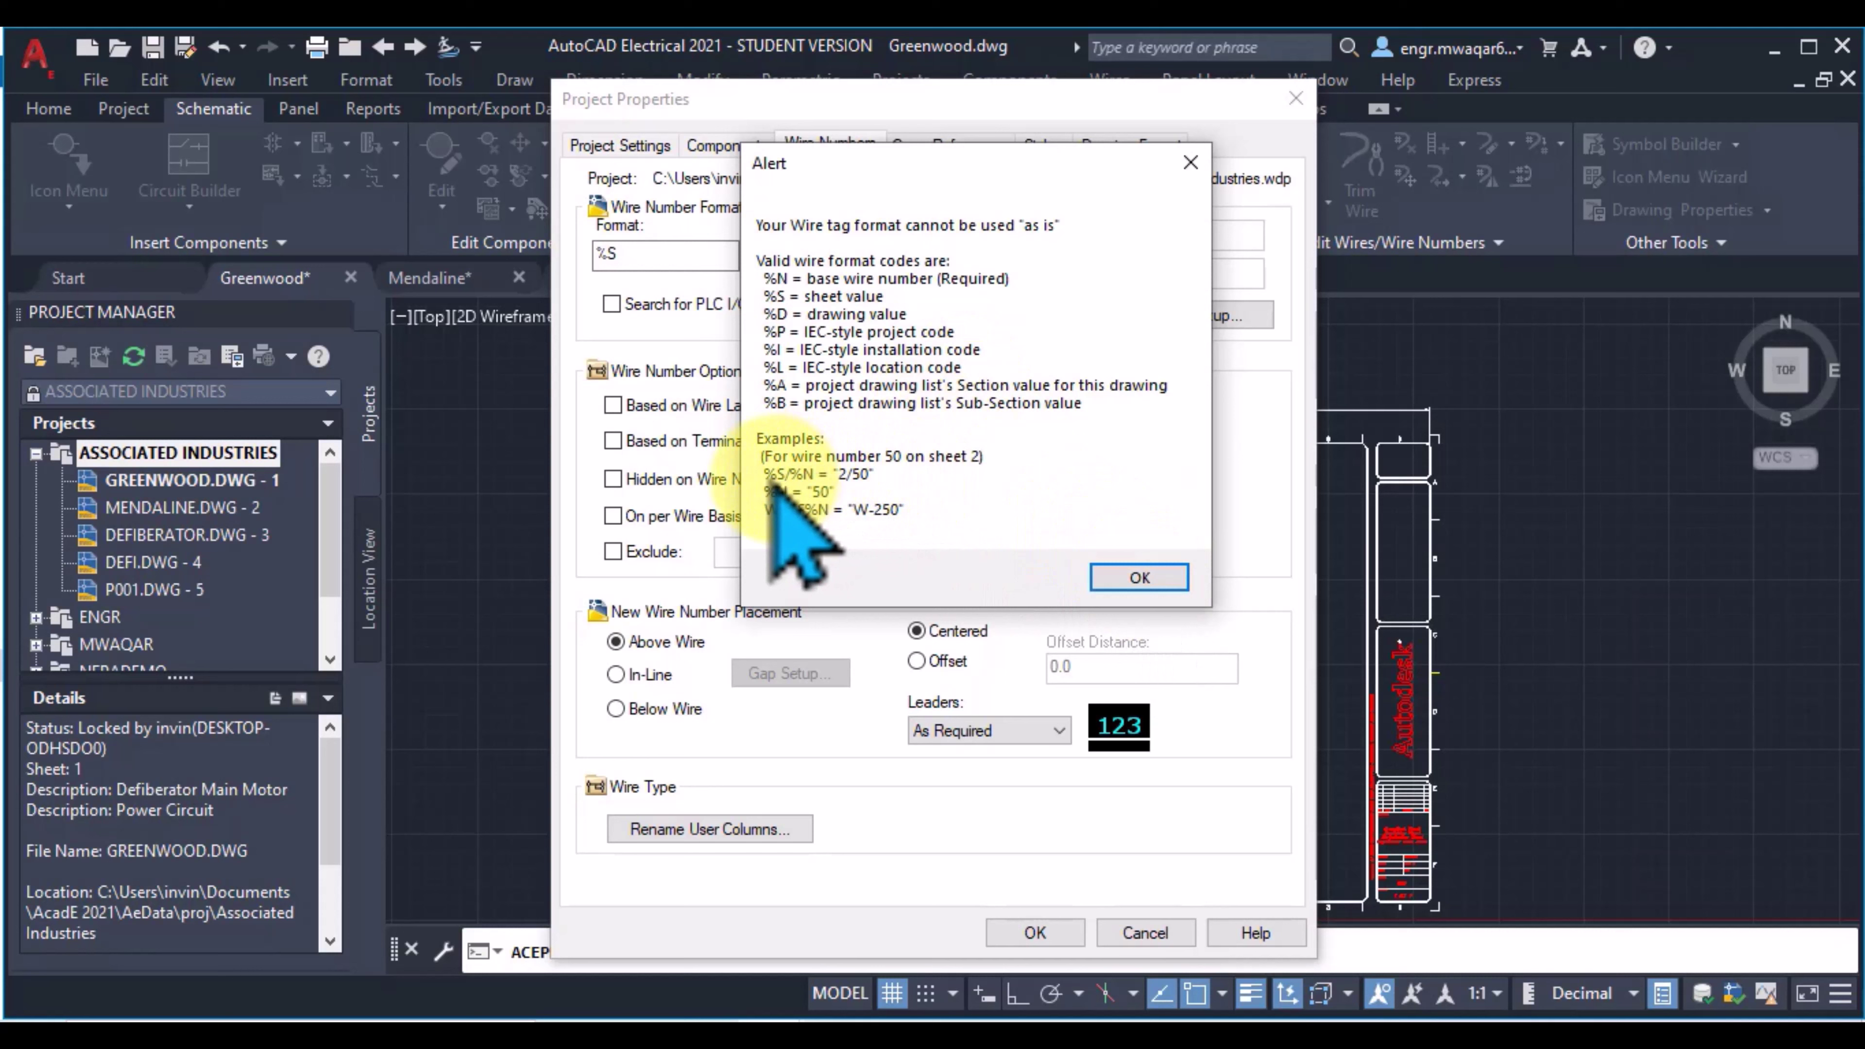
left_click(1138, 578)
Set the project's wire number format to [%N/%S%D], with a slash after the base number and enclosing square brackets
left_click(619, 253)
type("/")
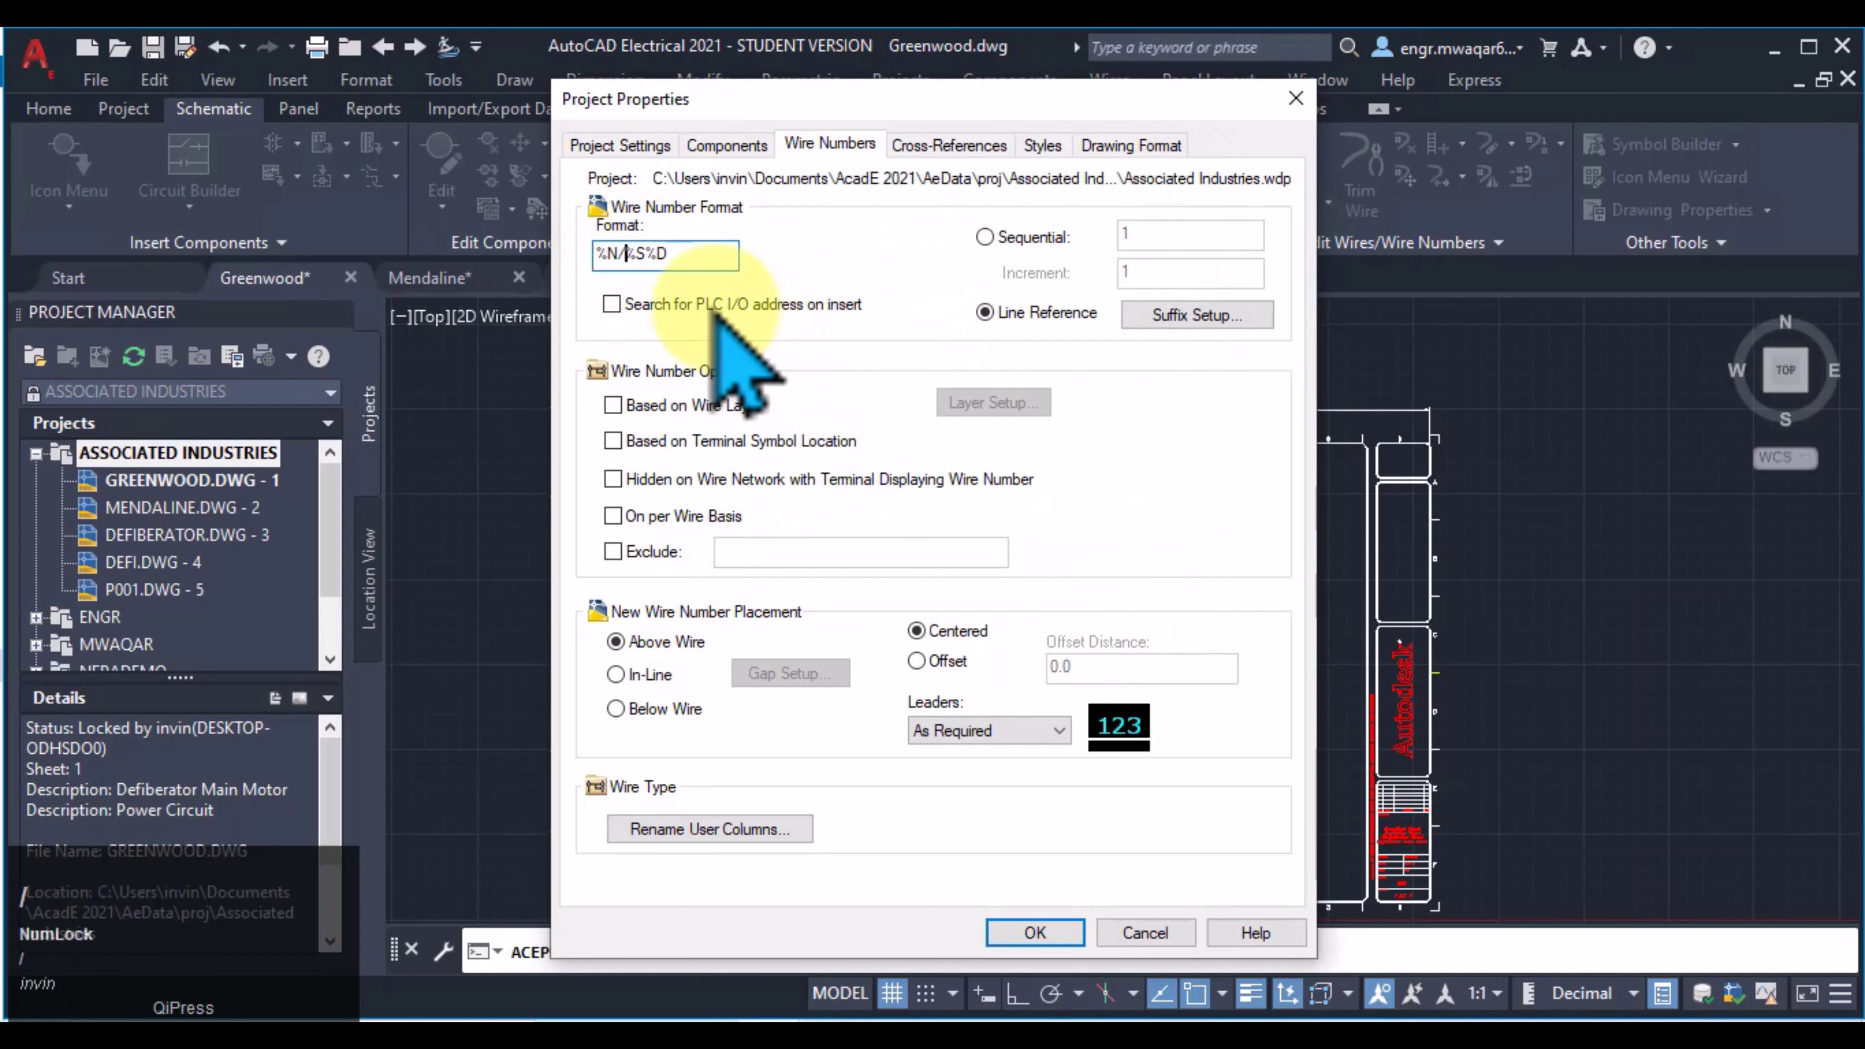
left_click(683, 253)
key("Left")
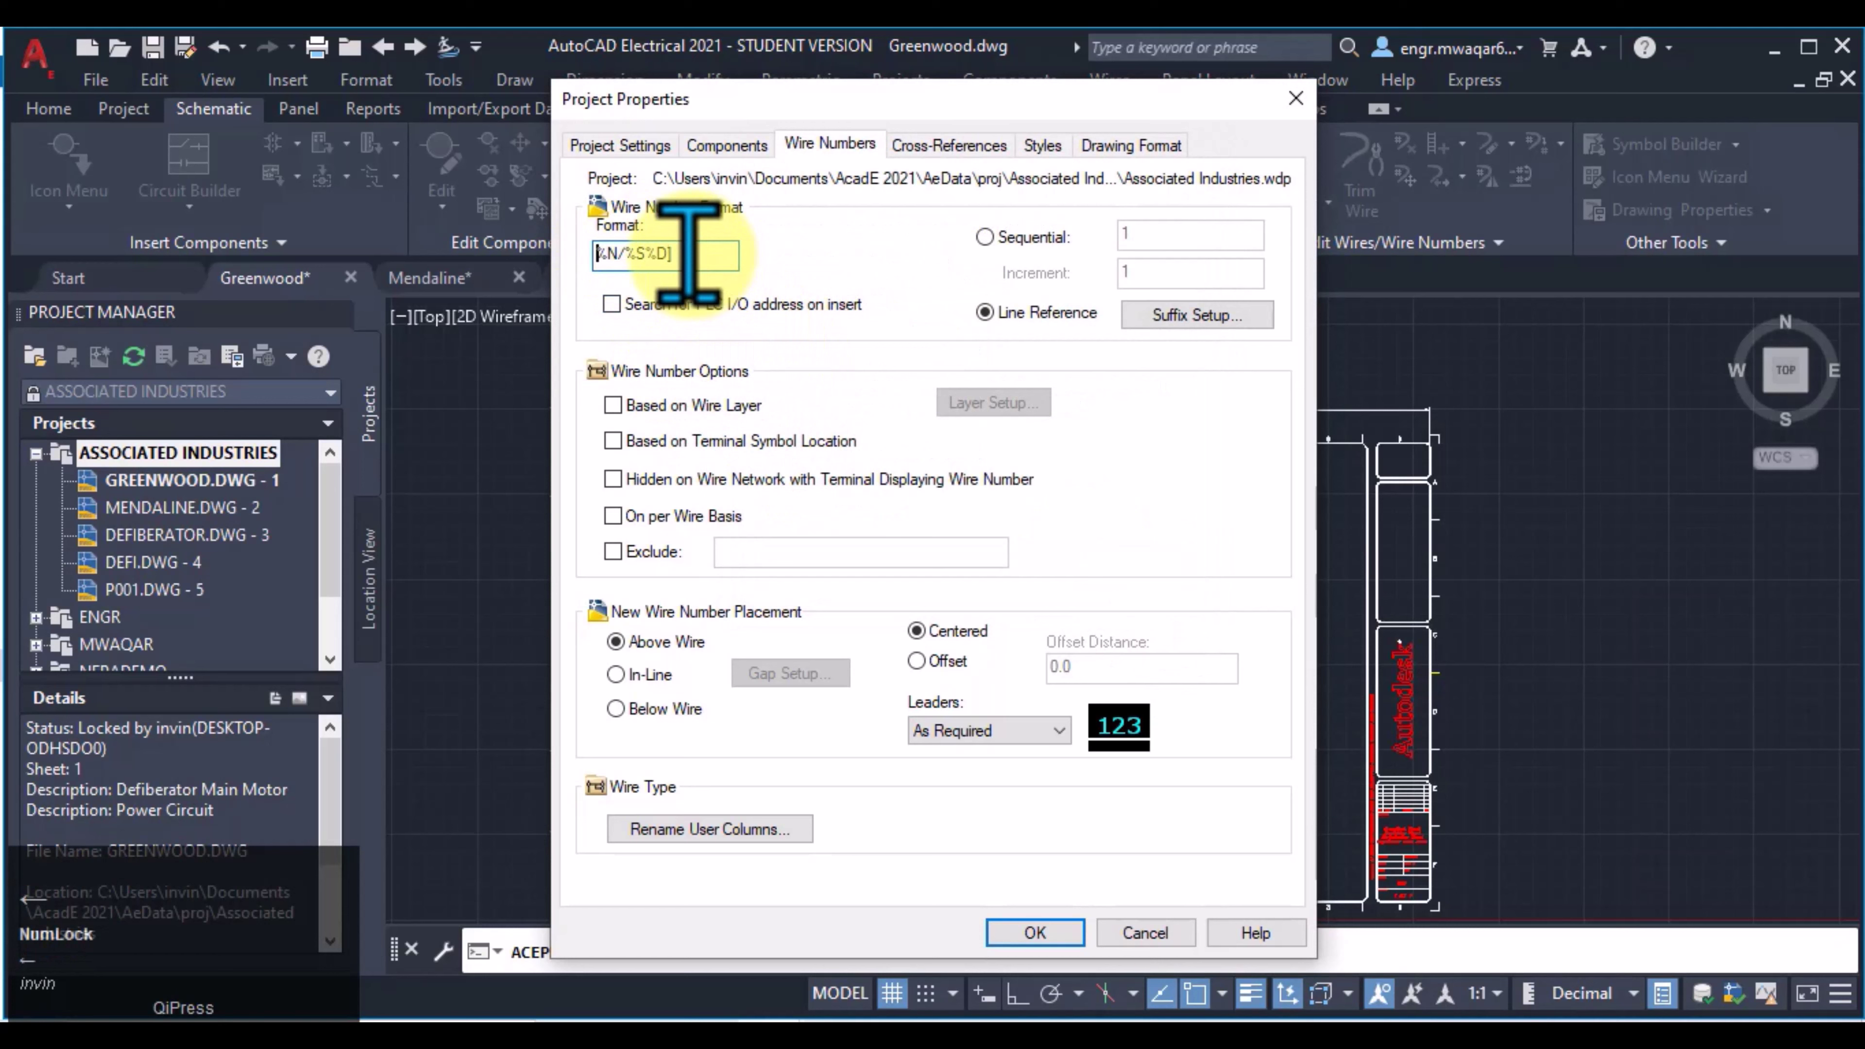
type("[")
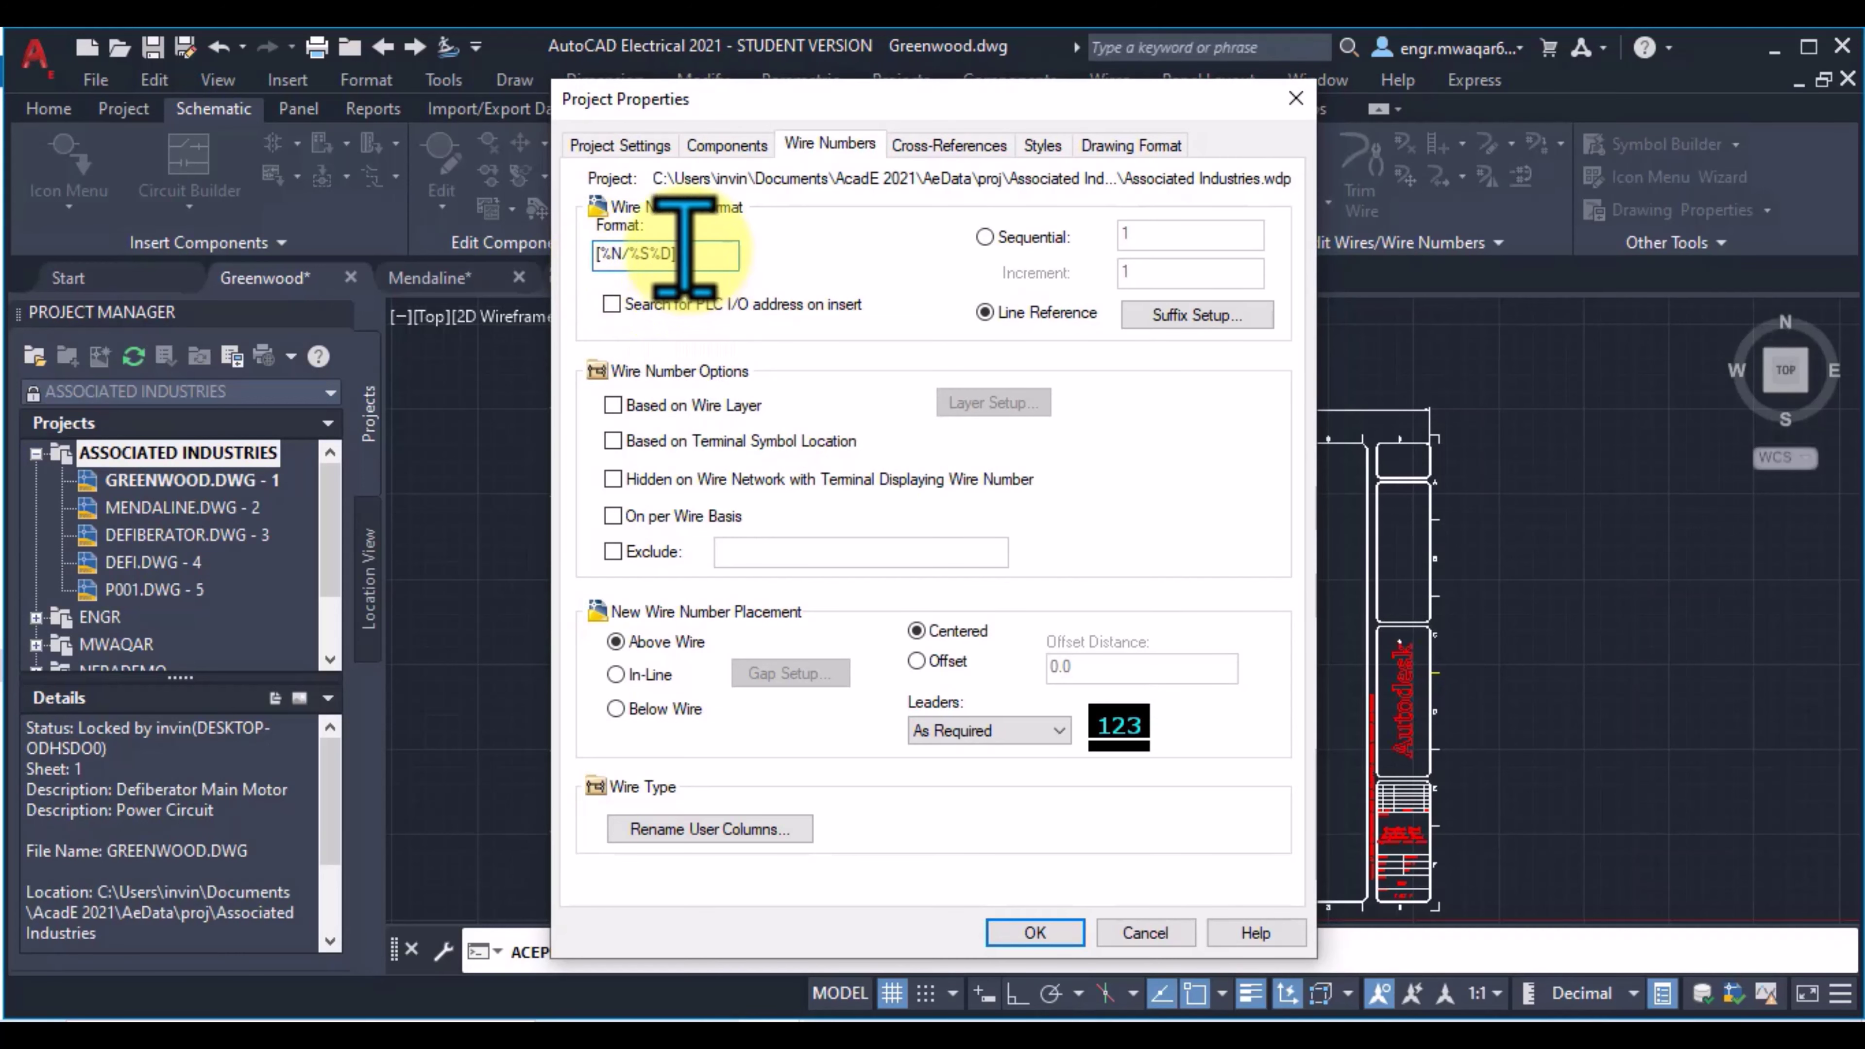
Reset the wire number format to %N and leave the PLC I/O address search on insert disabled
left_click(704, 255)
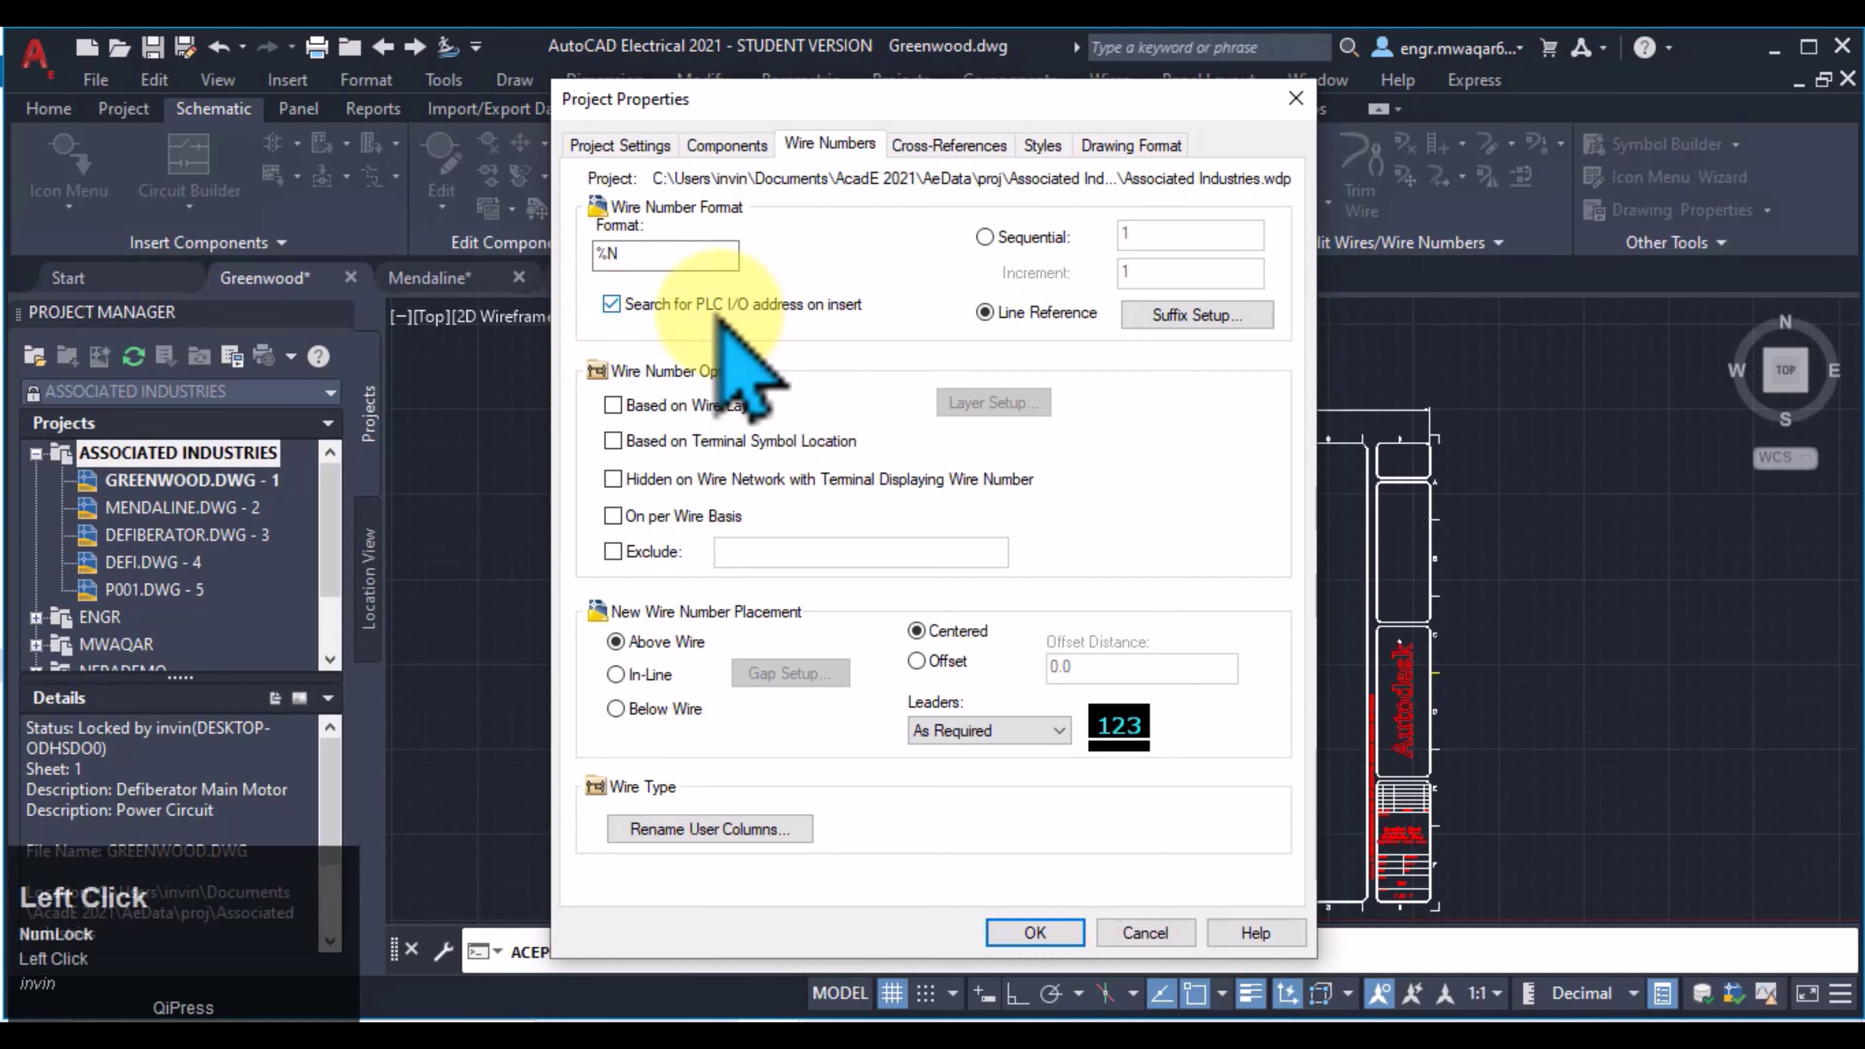
left_click(669, 306)
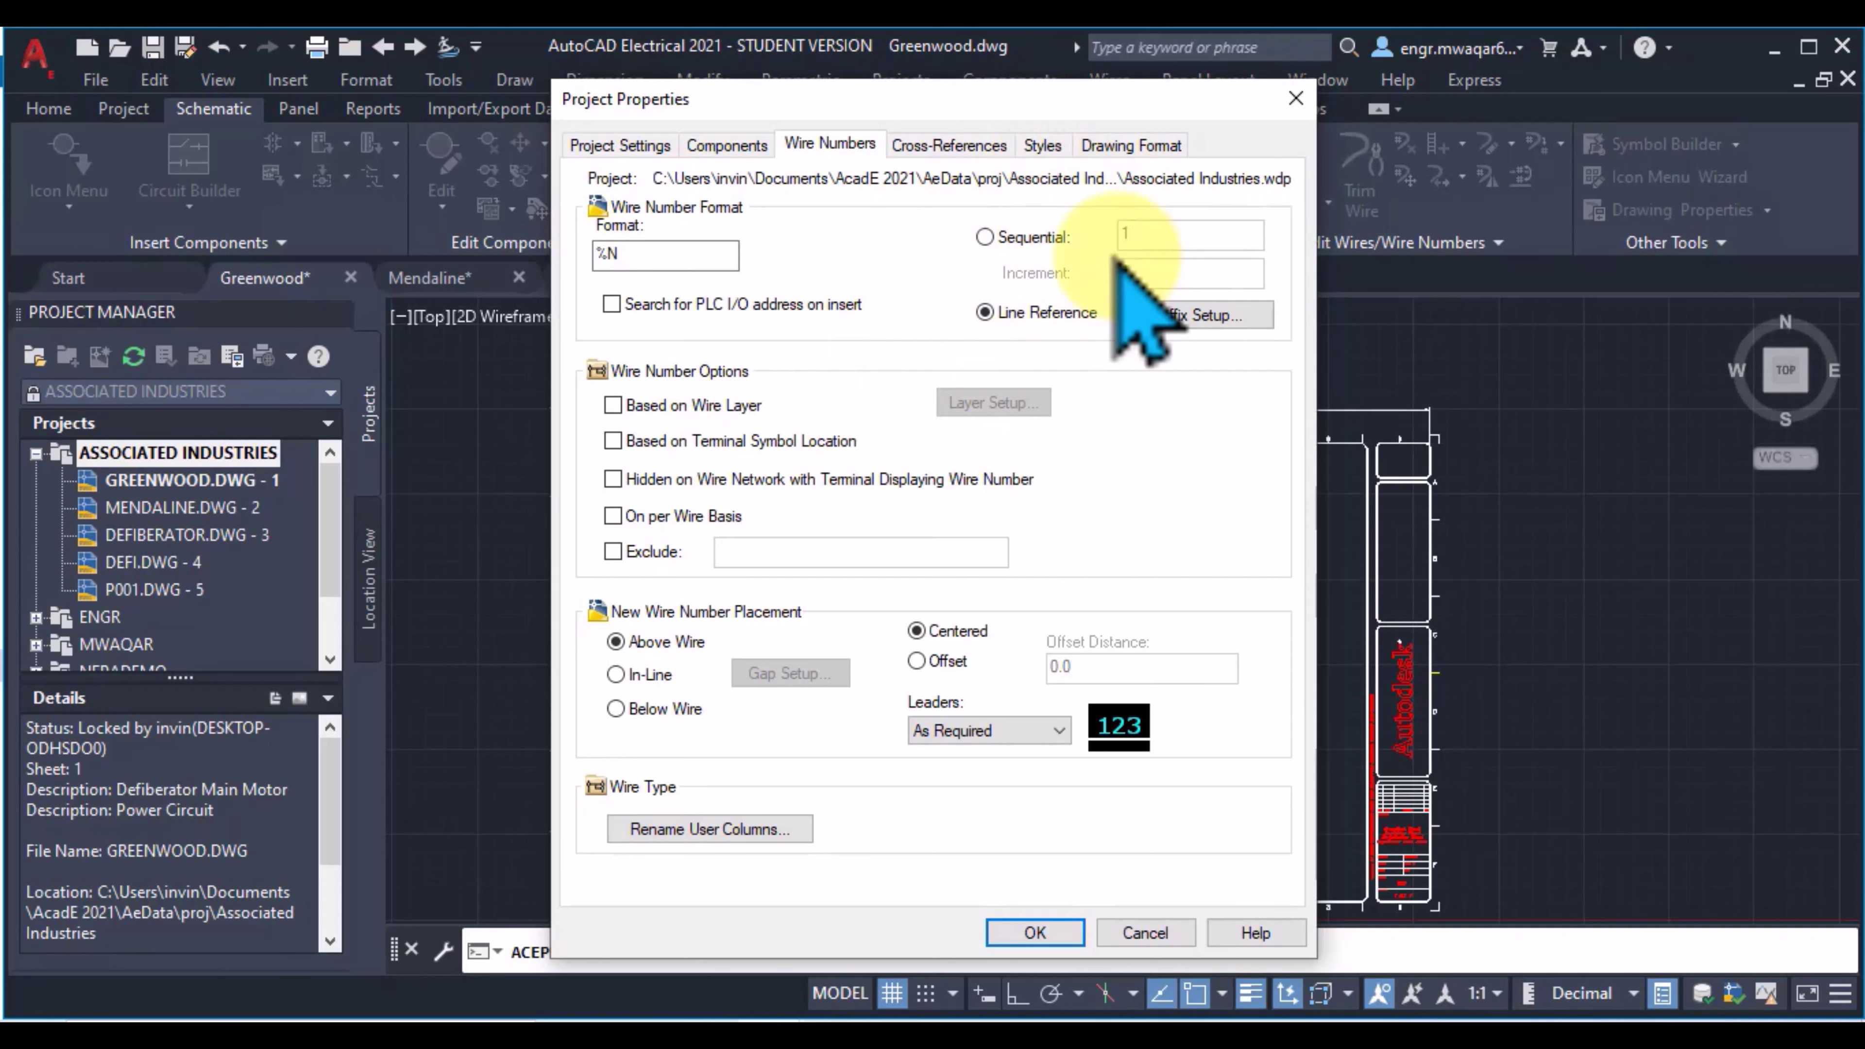
Switch the wire number format to sequential numbering with A101 as the starting value
left_click(984, 236)
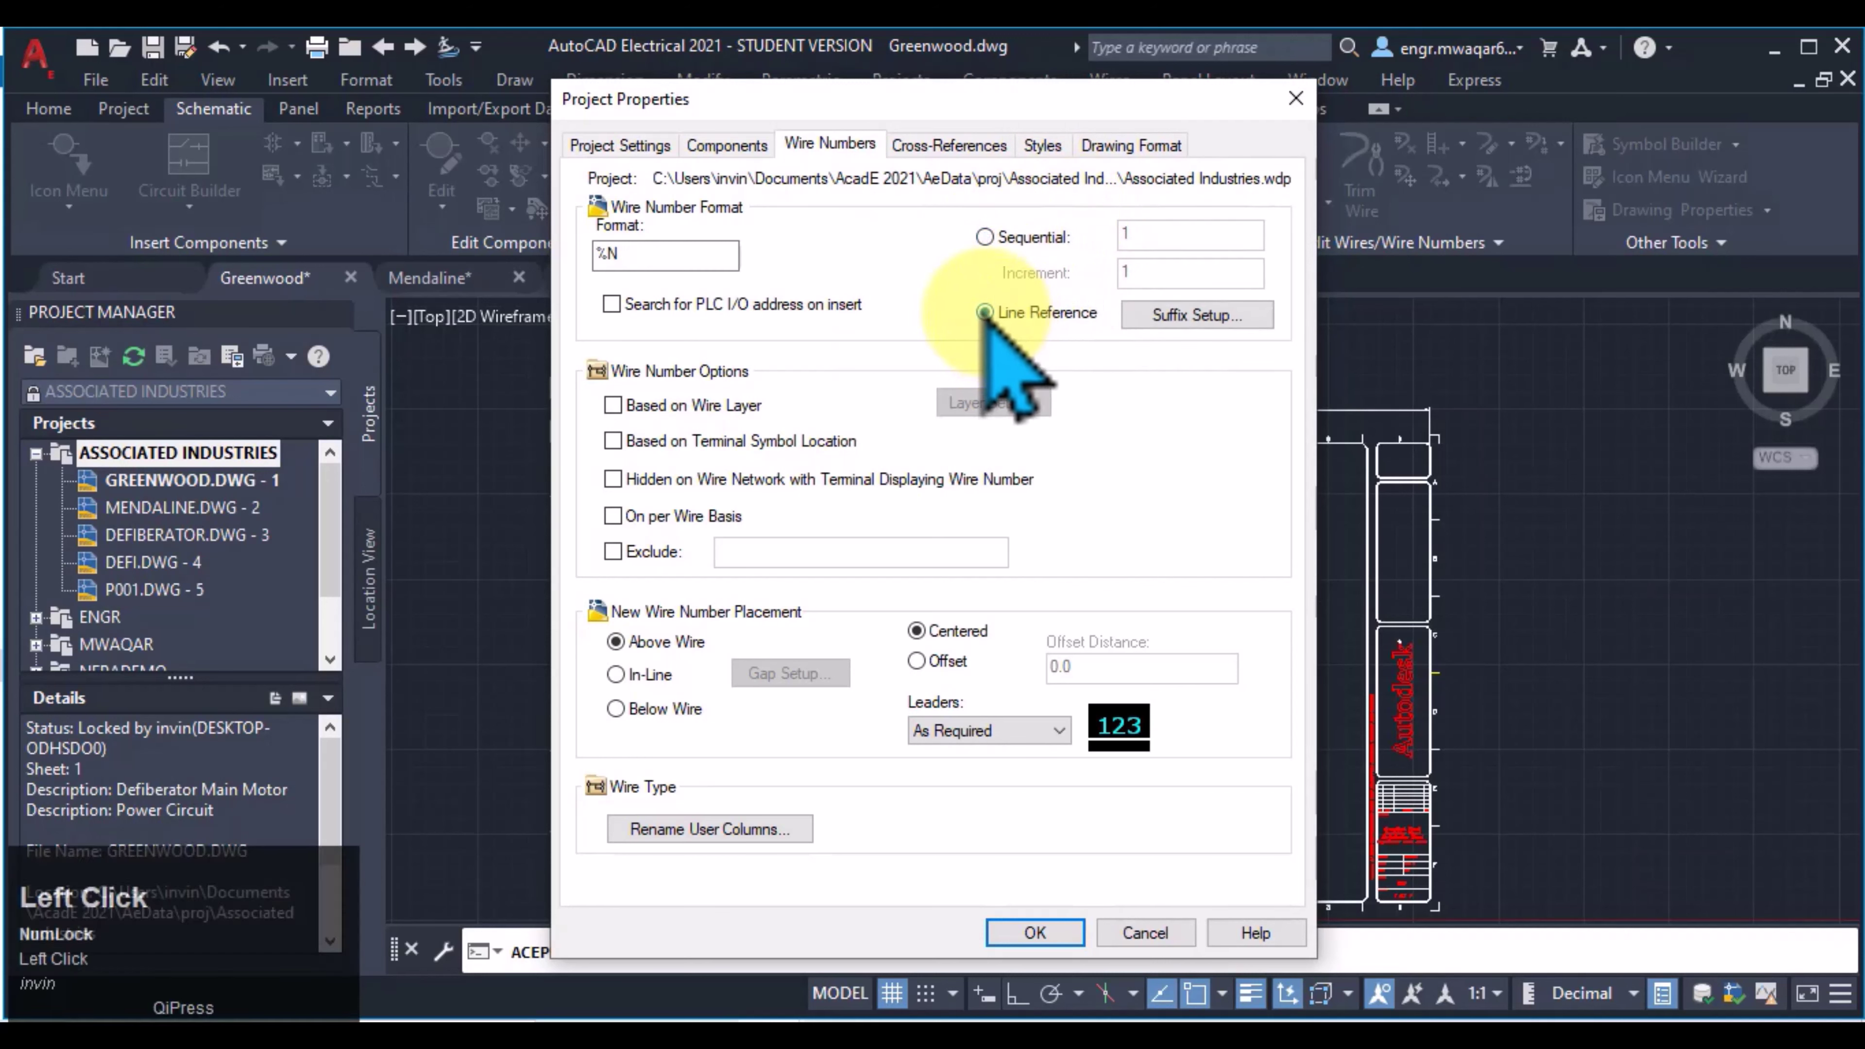
left_click(985, 237)
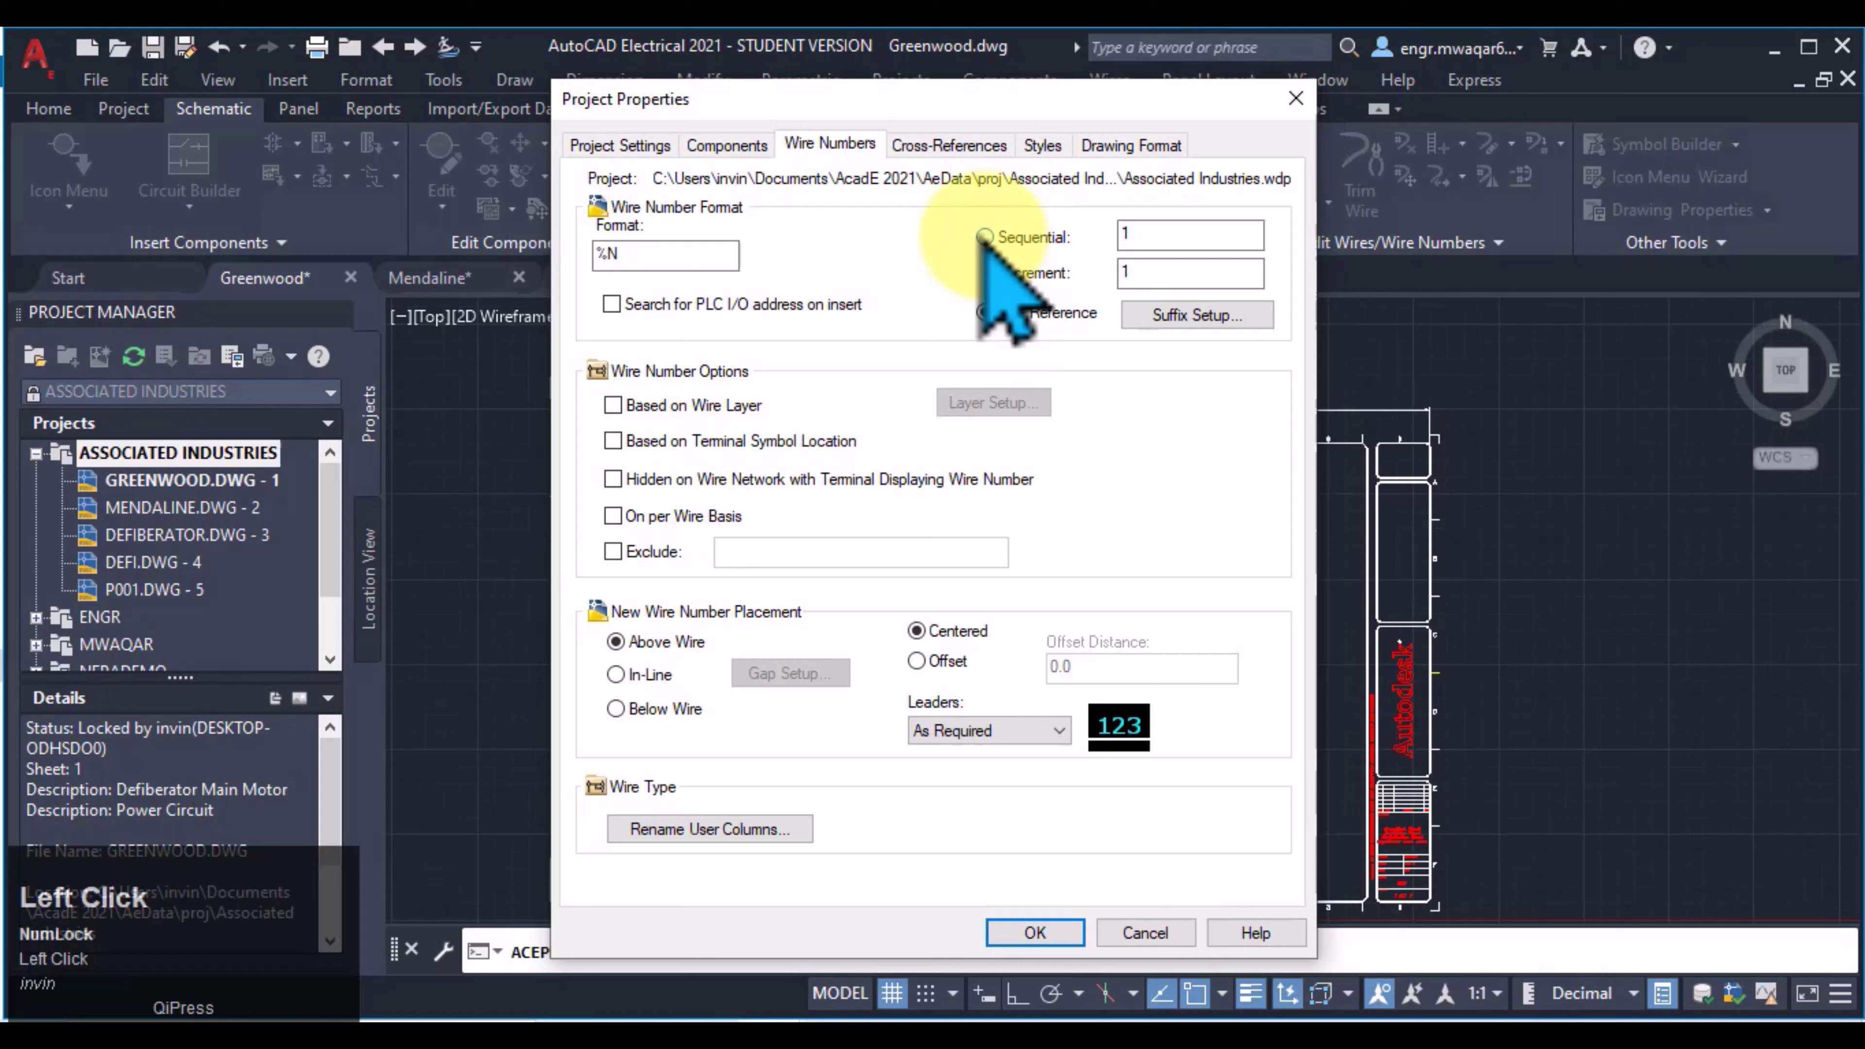
left_click(1145, 235)
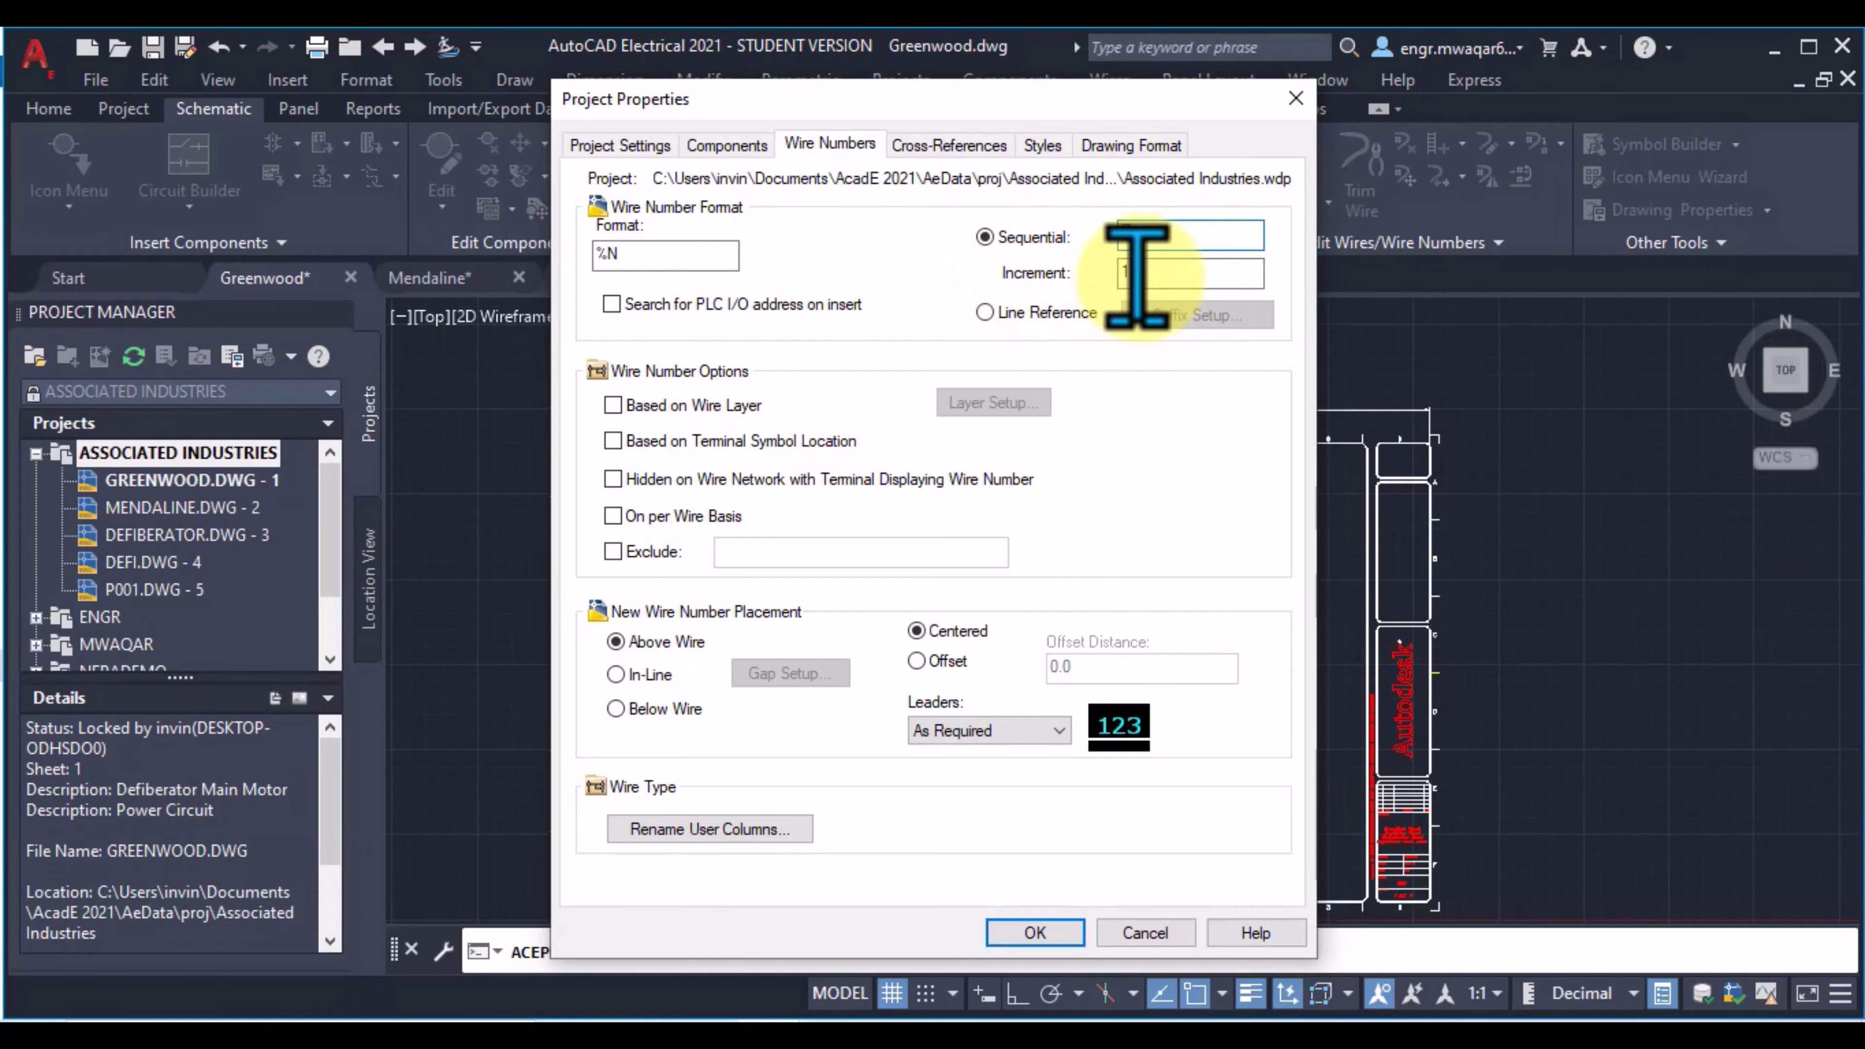
left_click(1113, 273)
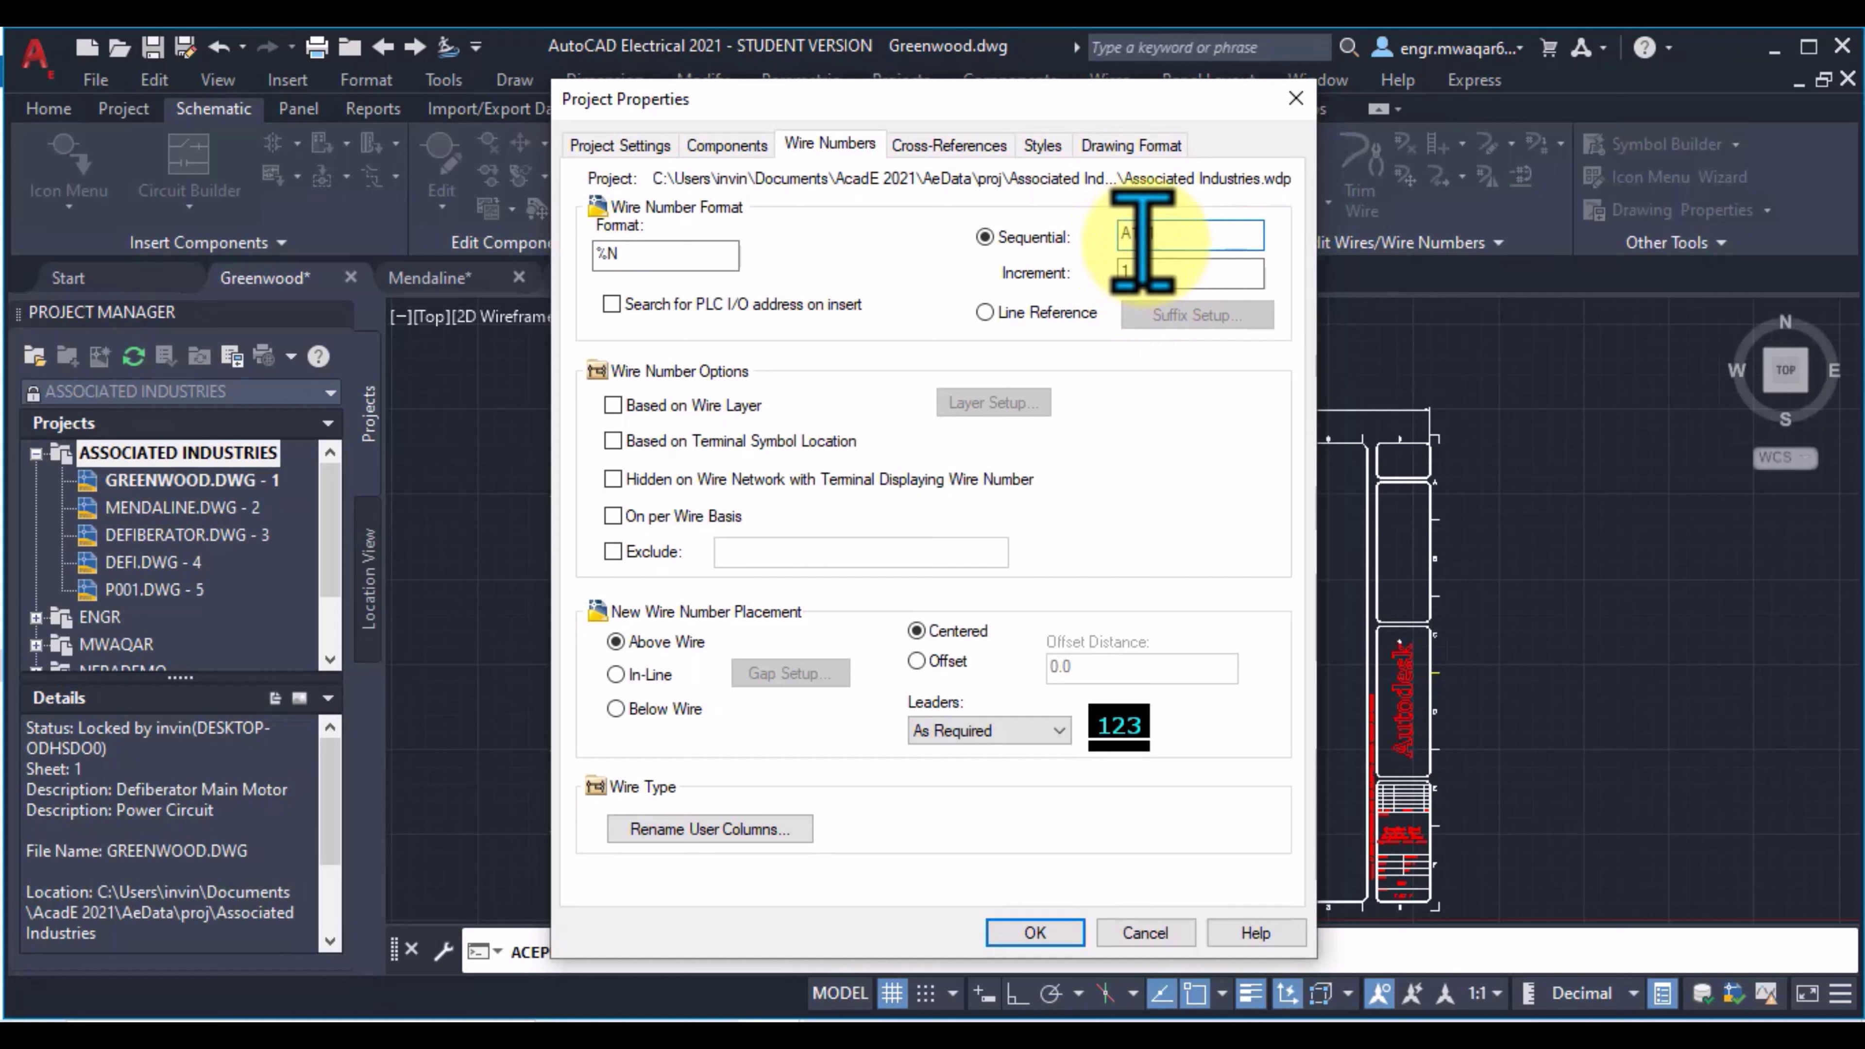
Shorten the sequential starting value to A and switch the wire numbering to line reference
left_click_drag(1133, 233, 1202, 367)
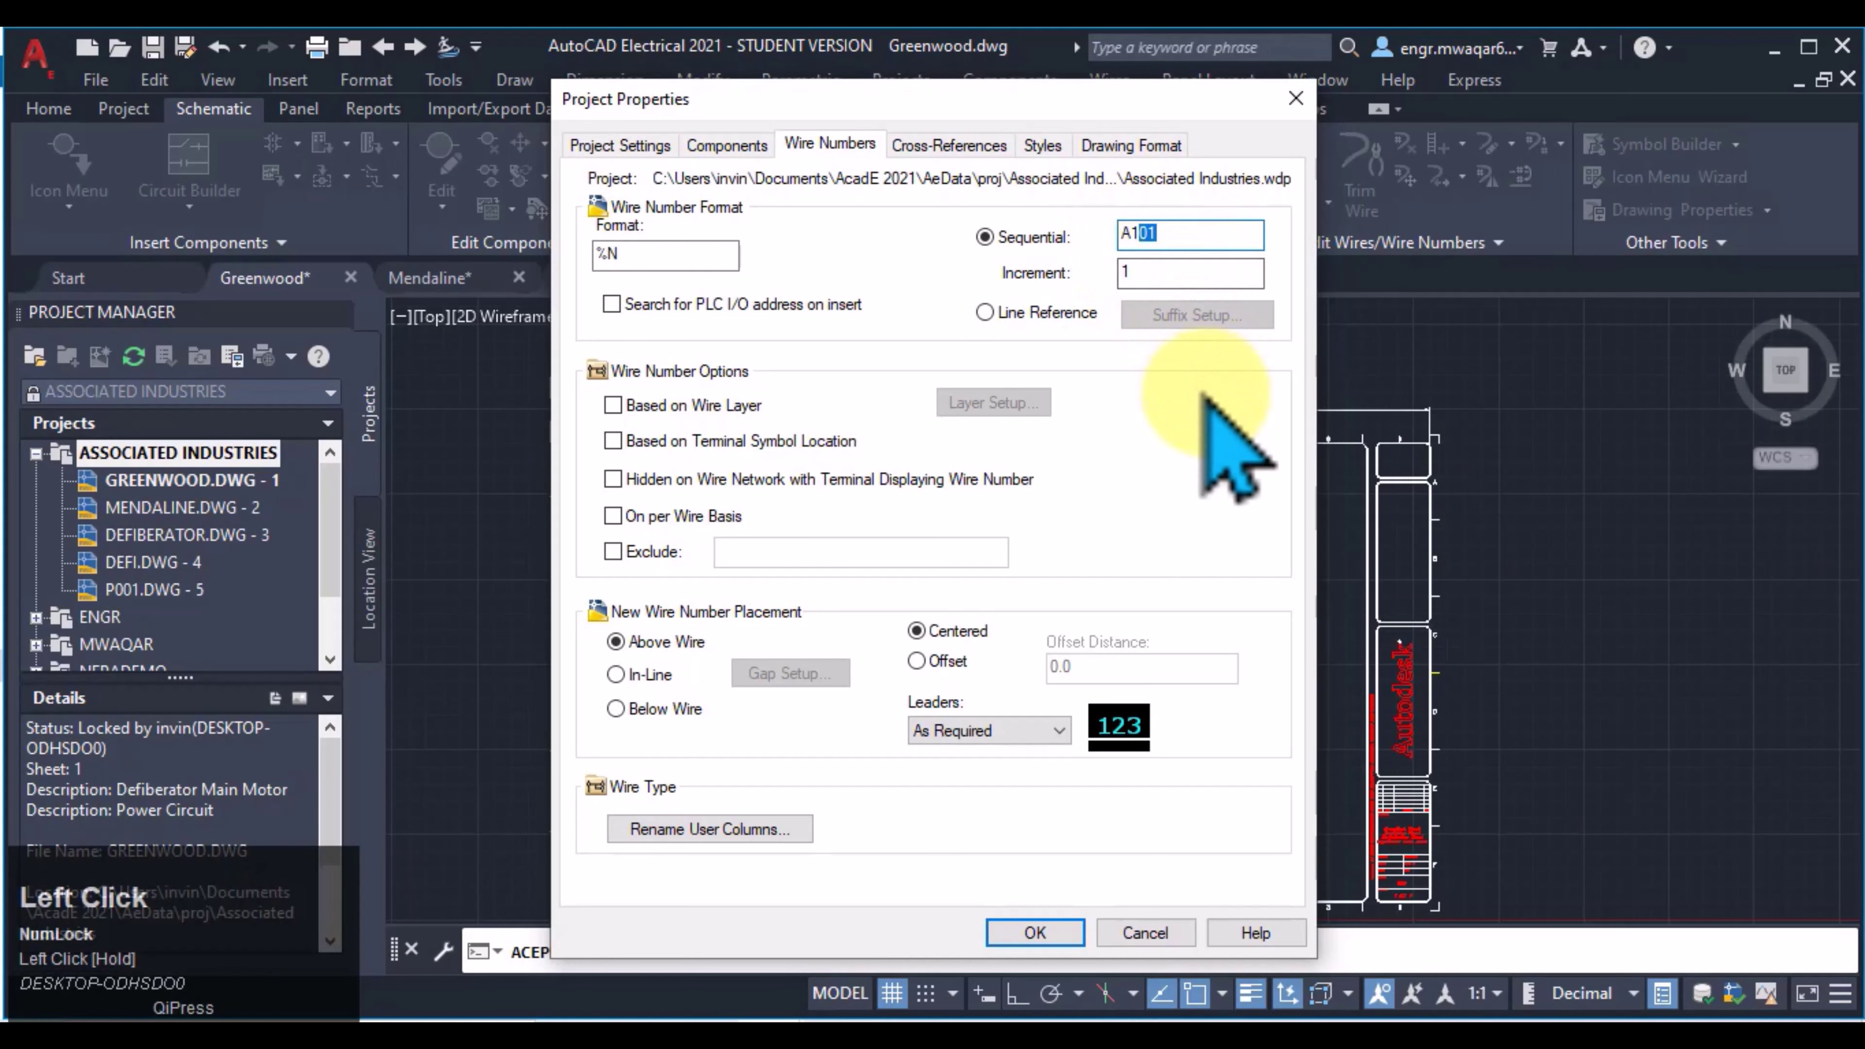
key("BackSpace")
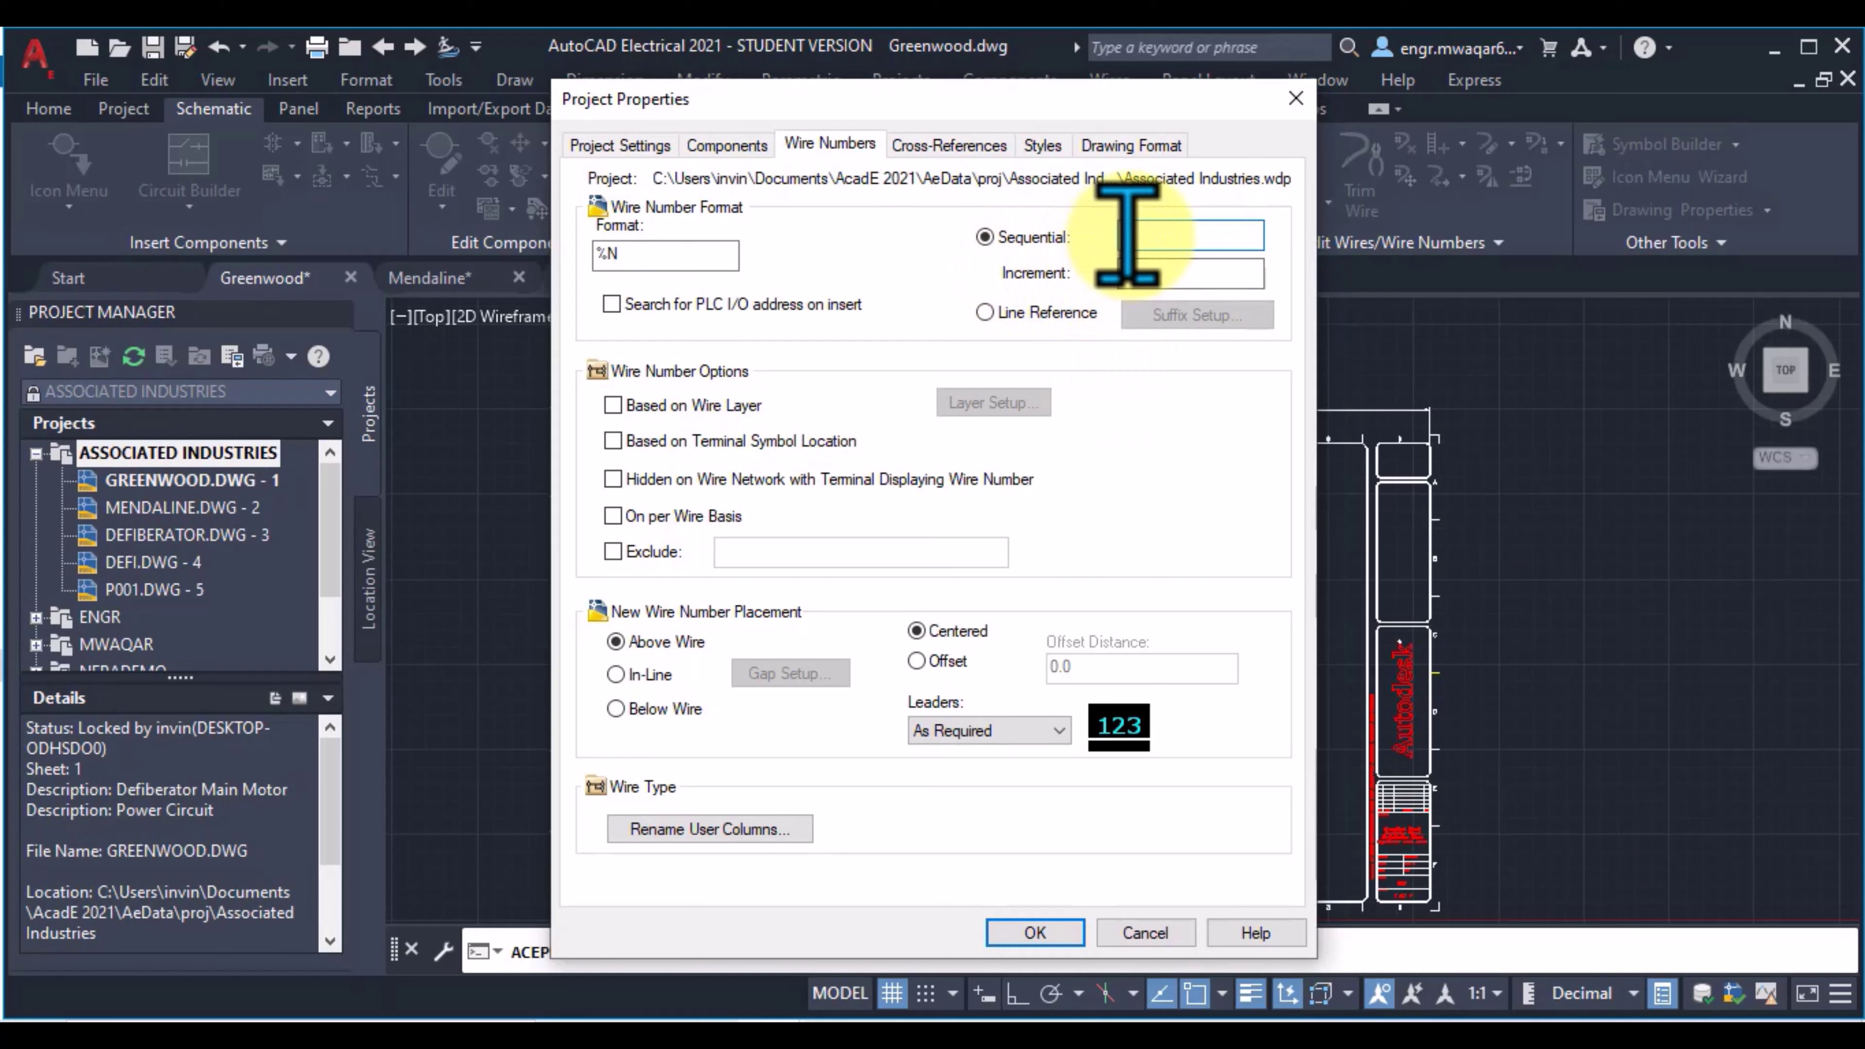
left_click_drag(1130, 234, 1204, 500)
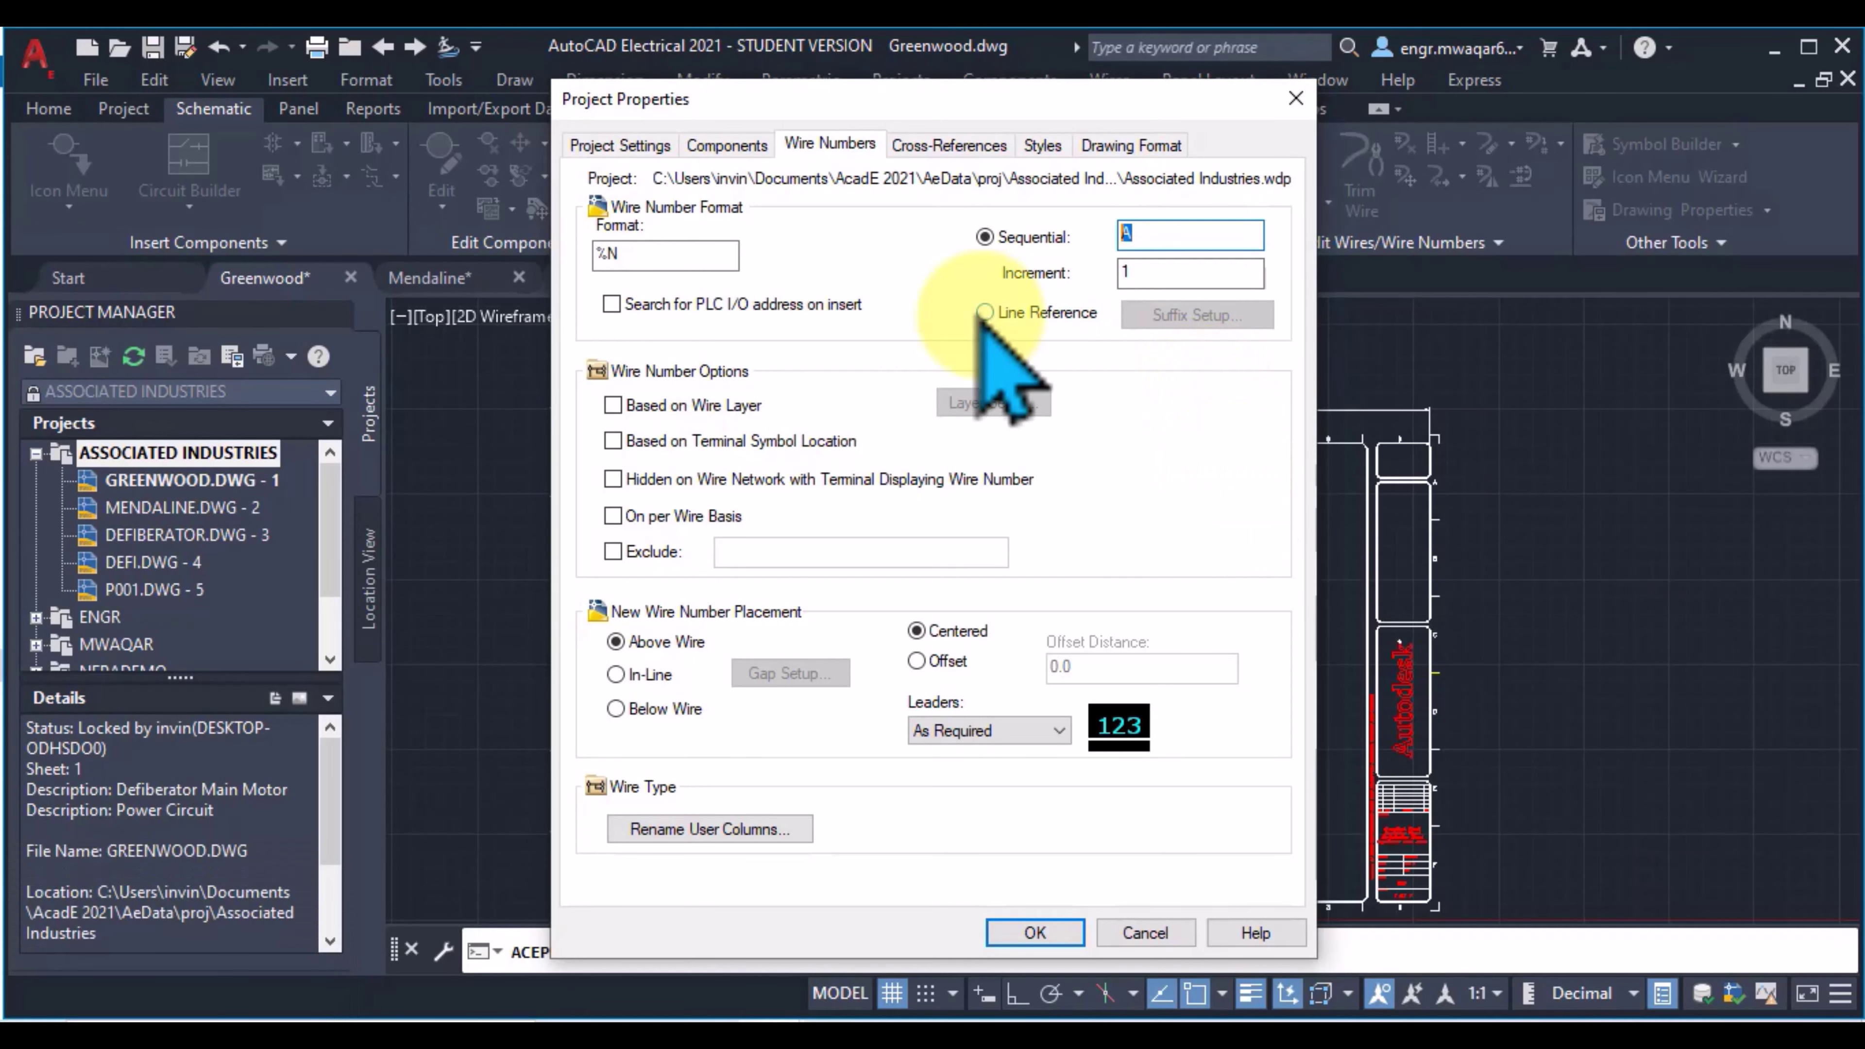
left_click(983, 313)
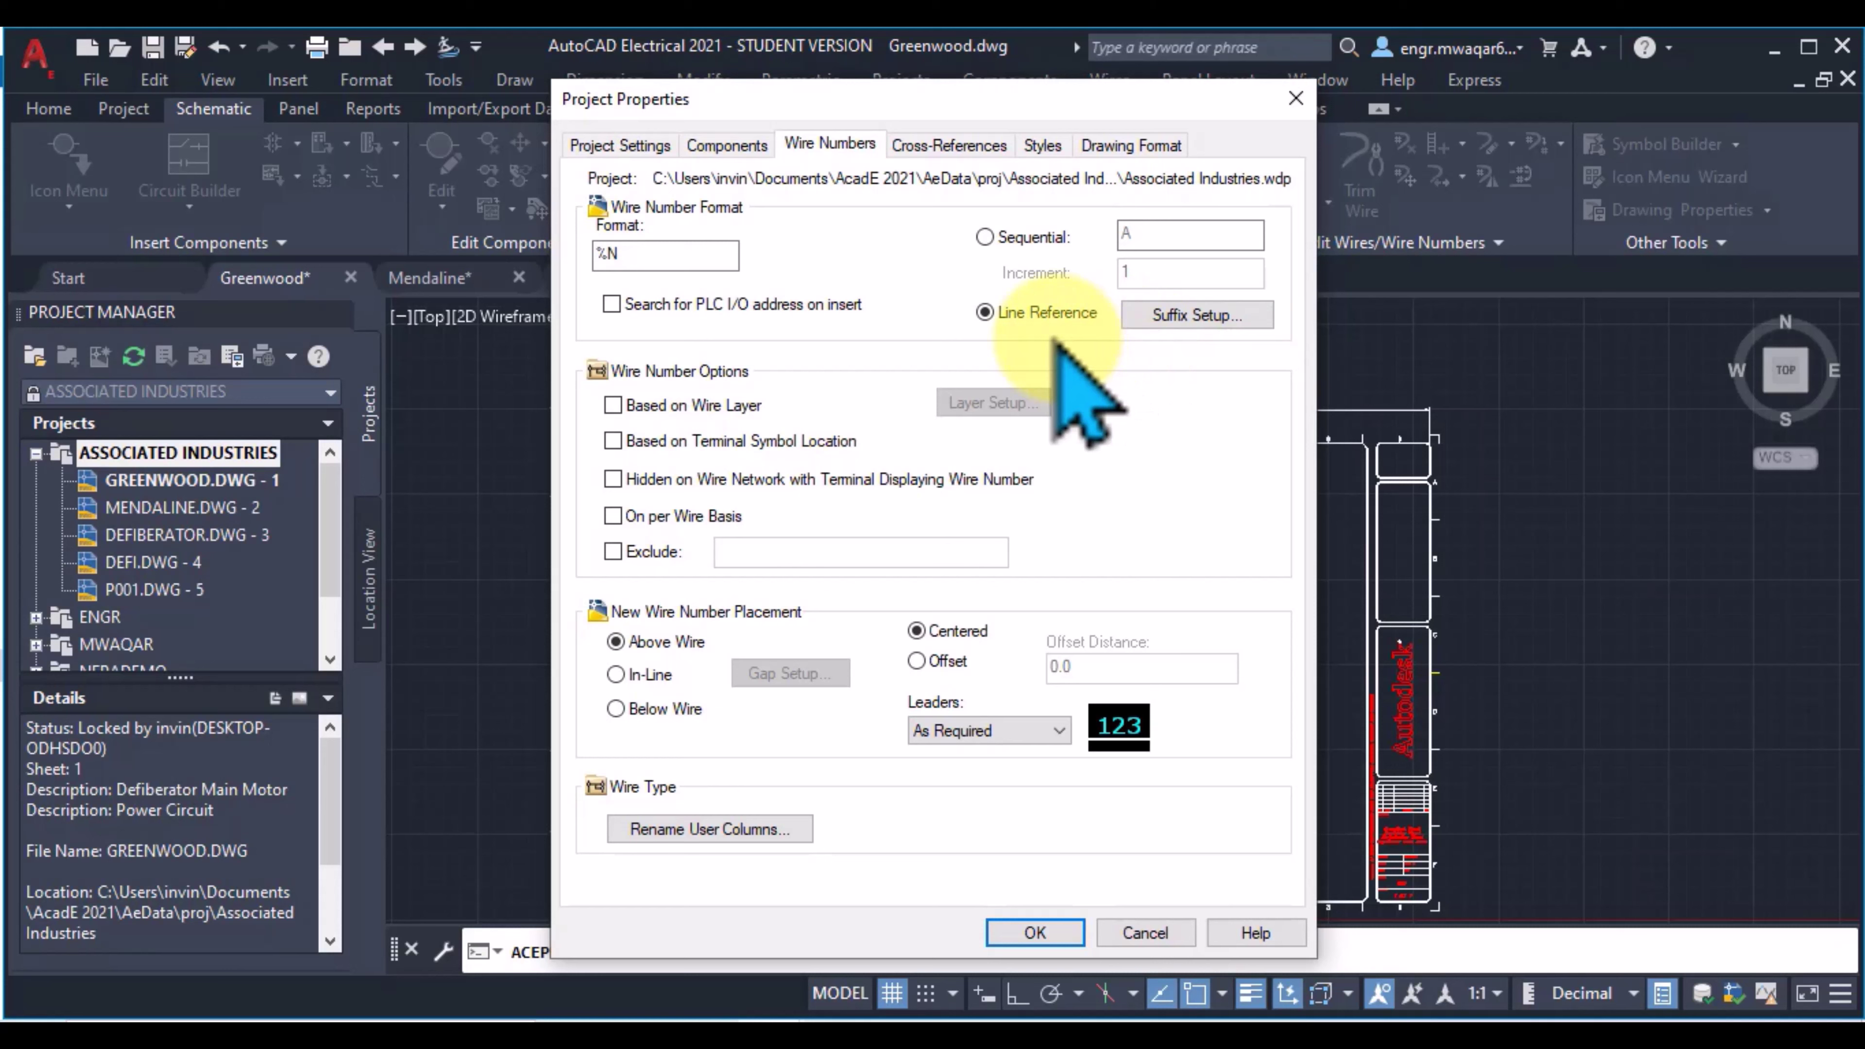
Open the suffix setup for line-reference wire numbers and try the standard suffix lists ,A,B,C... and A,B,C..
left_click(1196, 314)
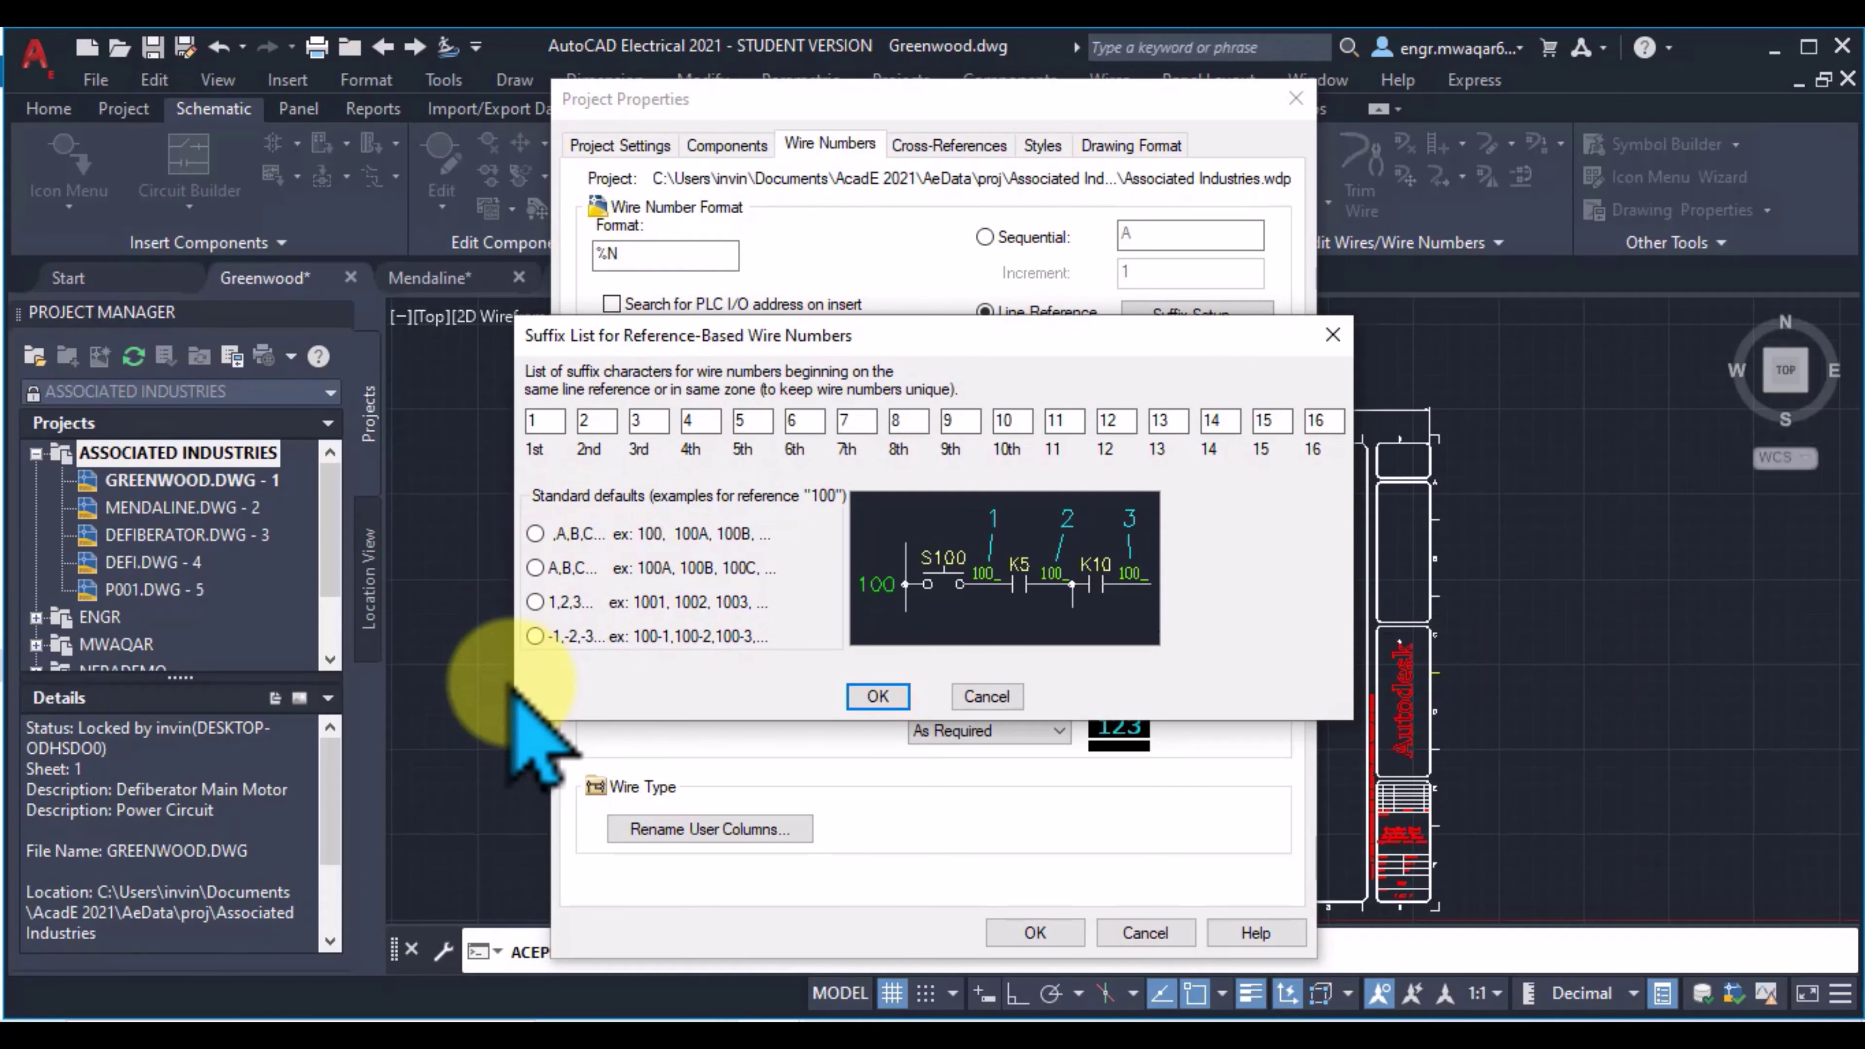
left_click(535, 534)
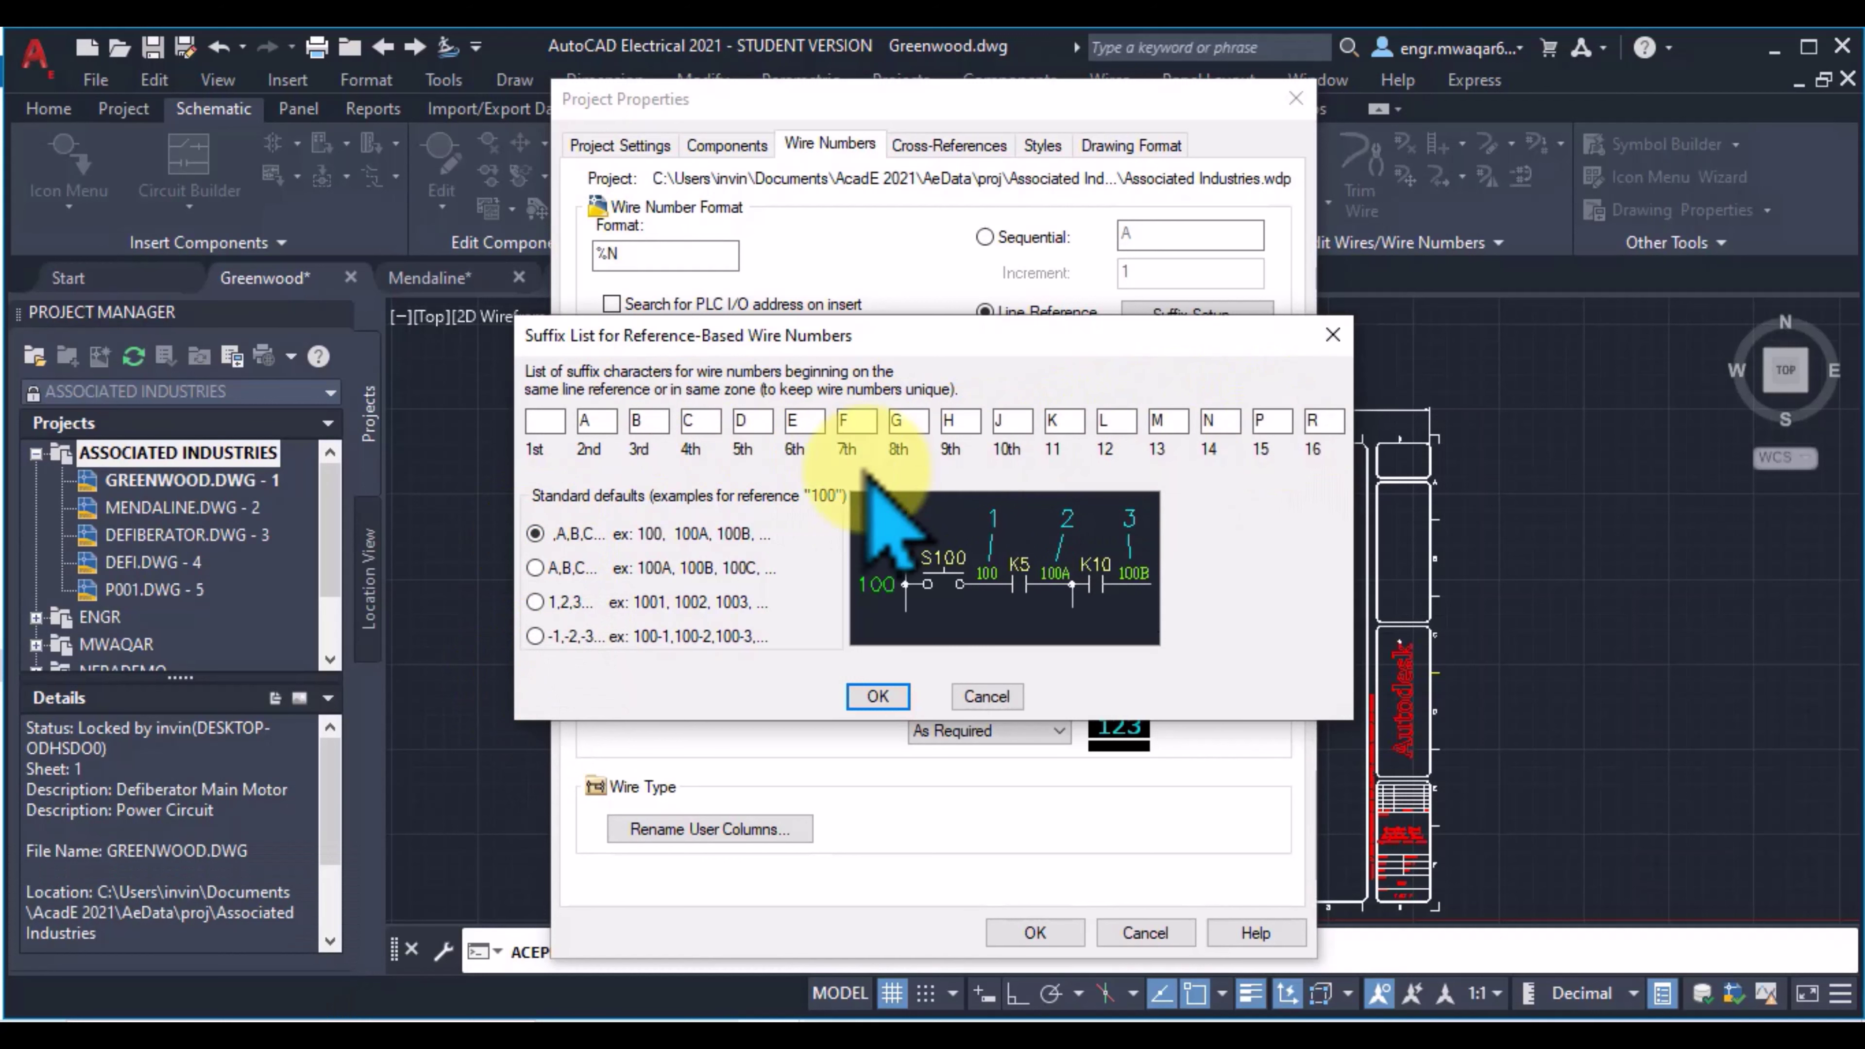
left_click(637, 420)
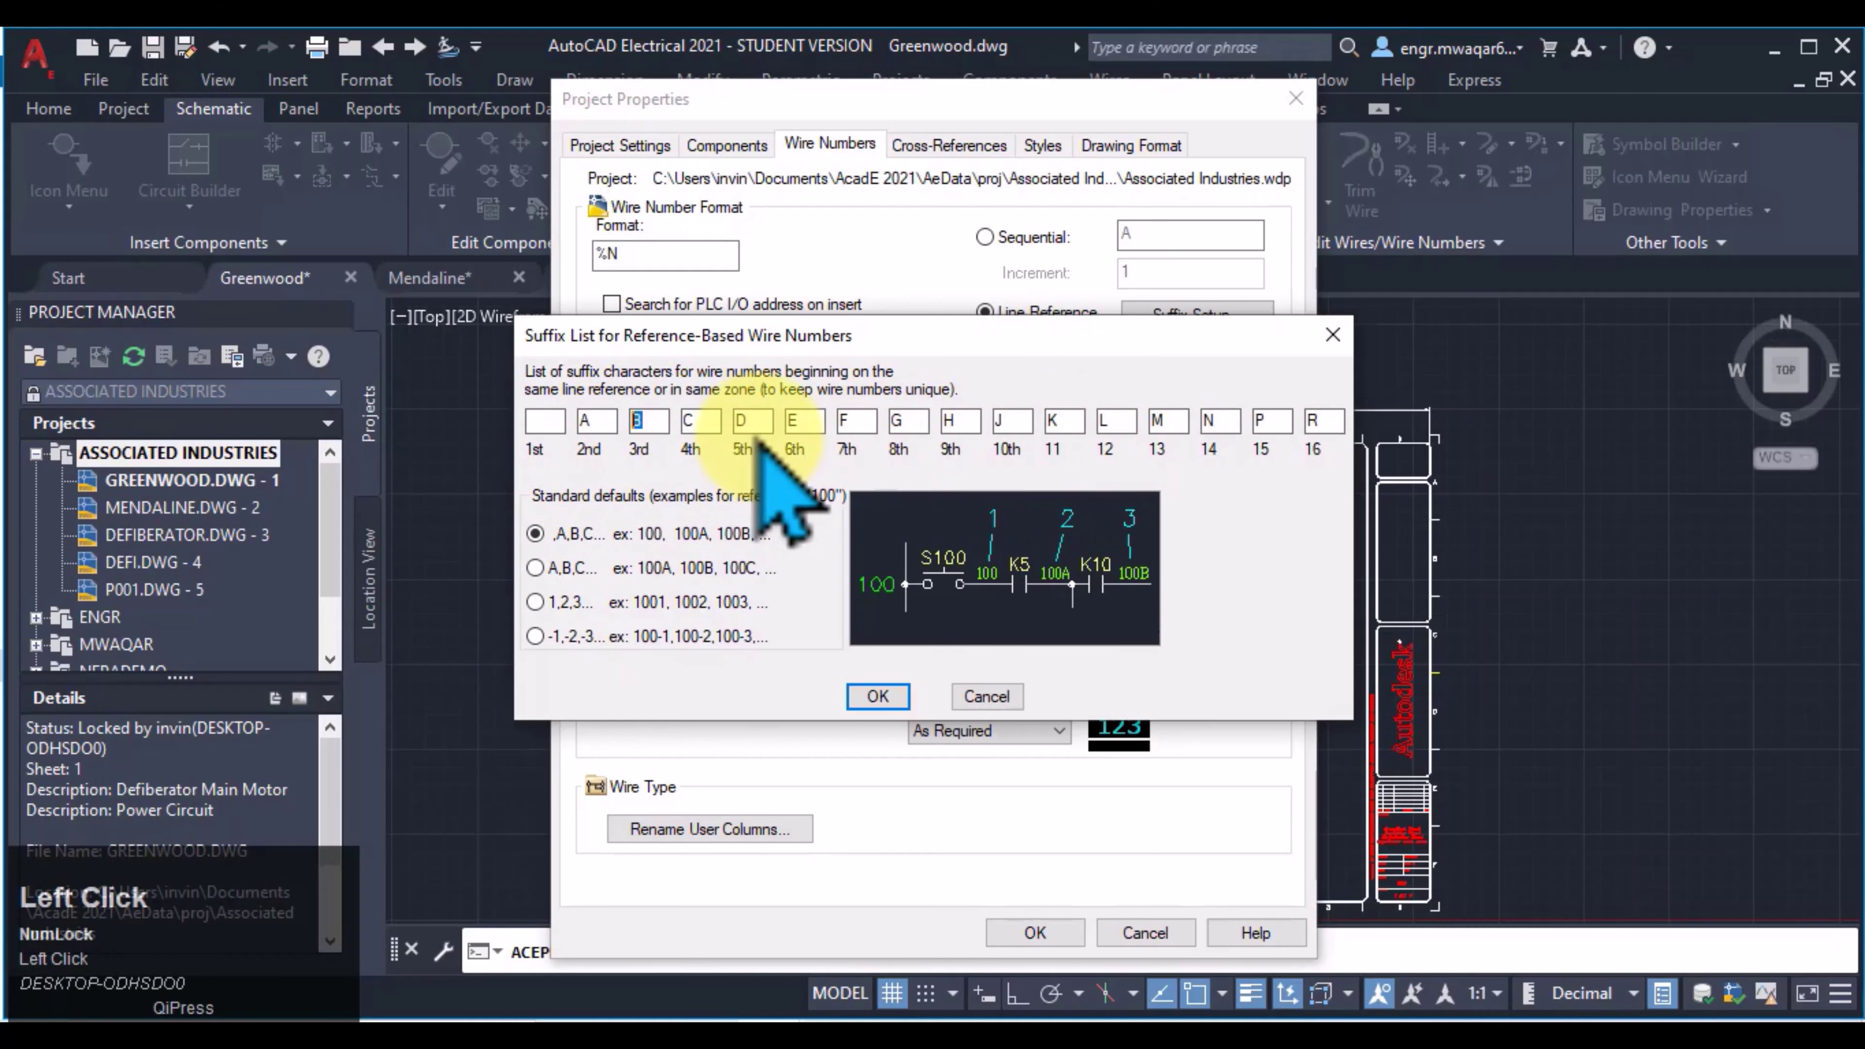
left_click(1318, 422)
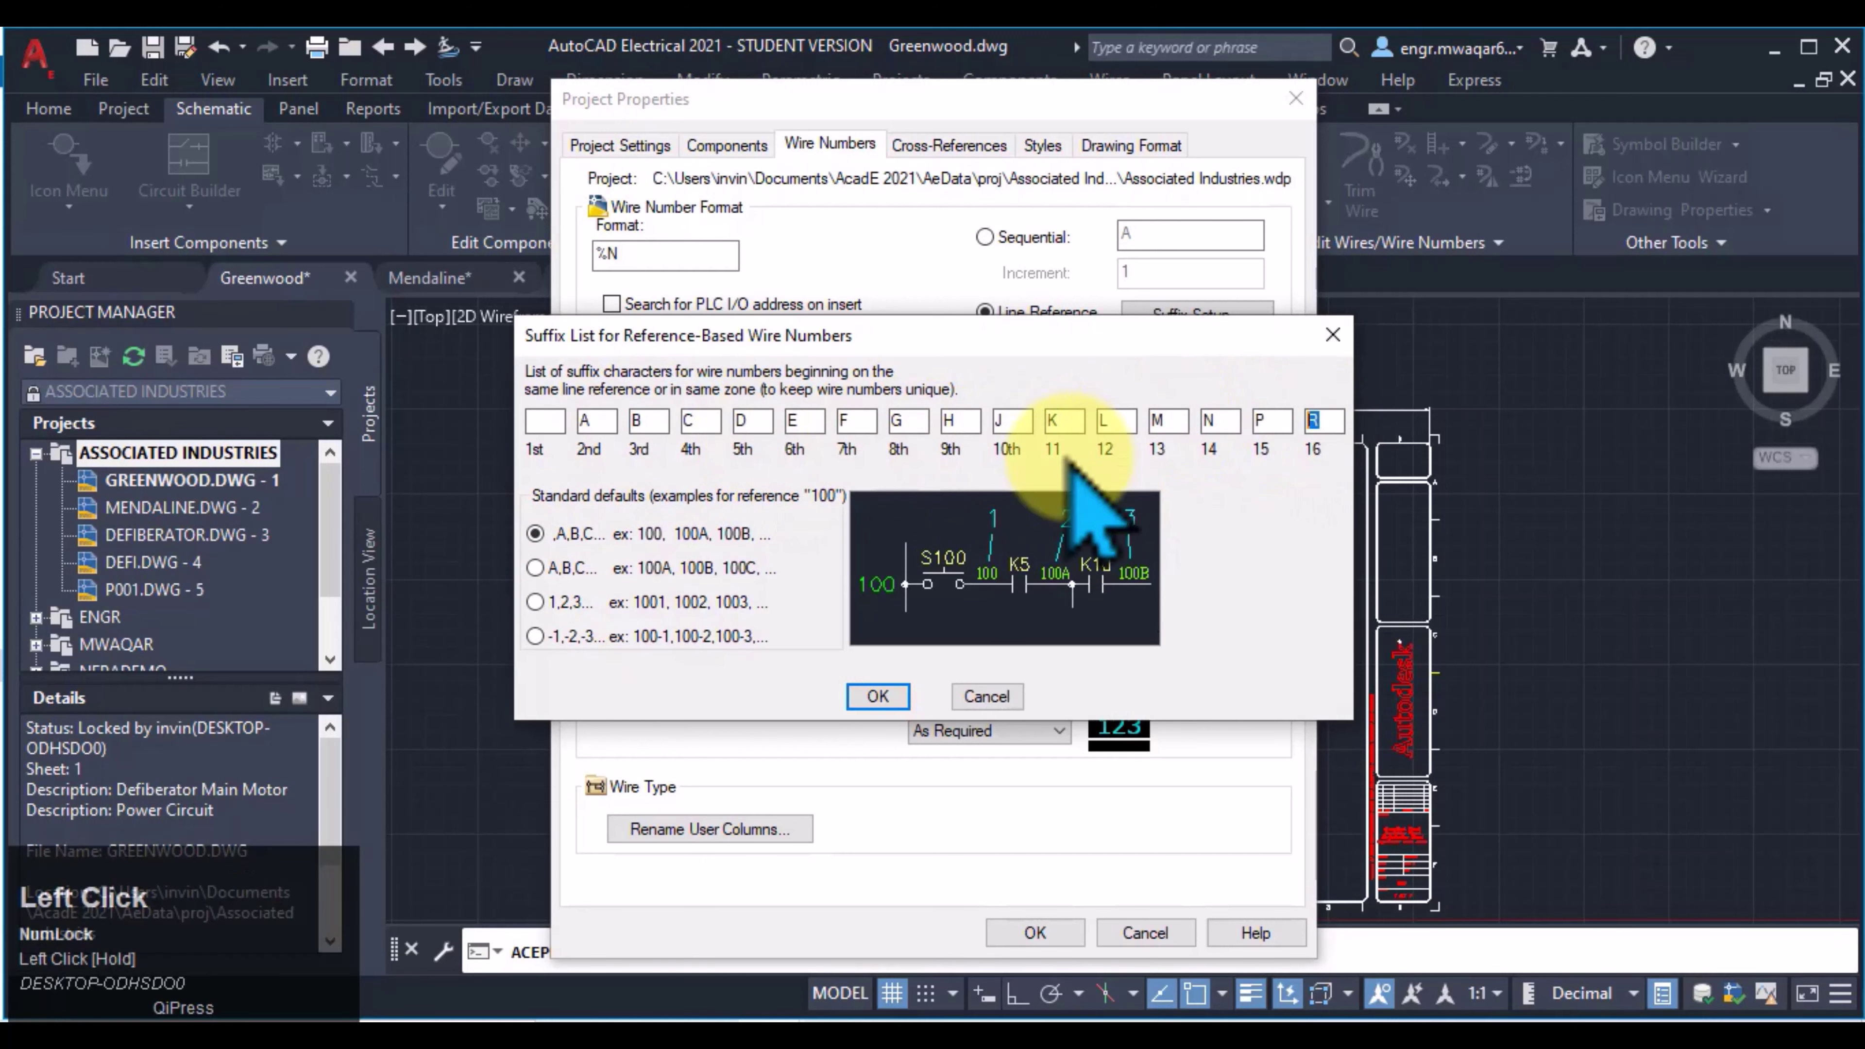
left_click(536, 568)
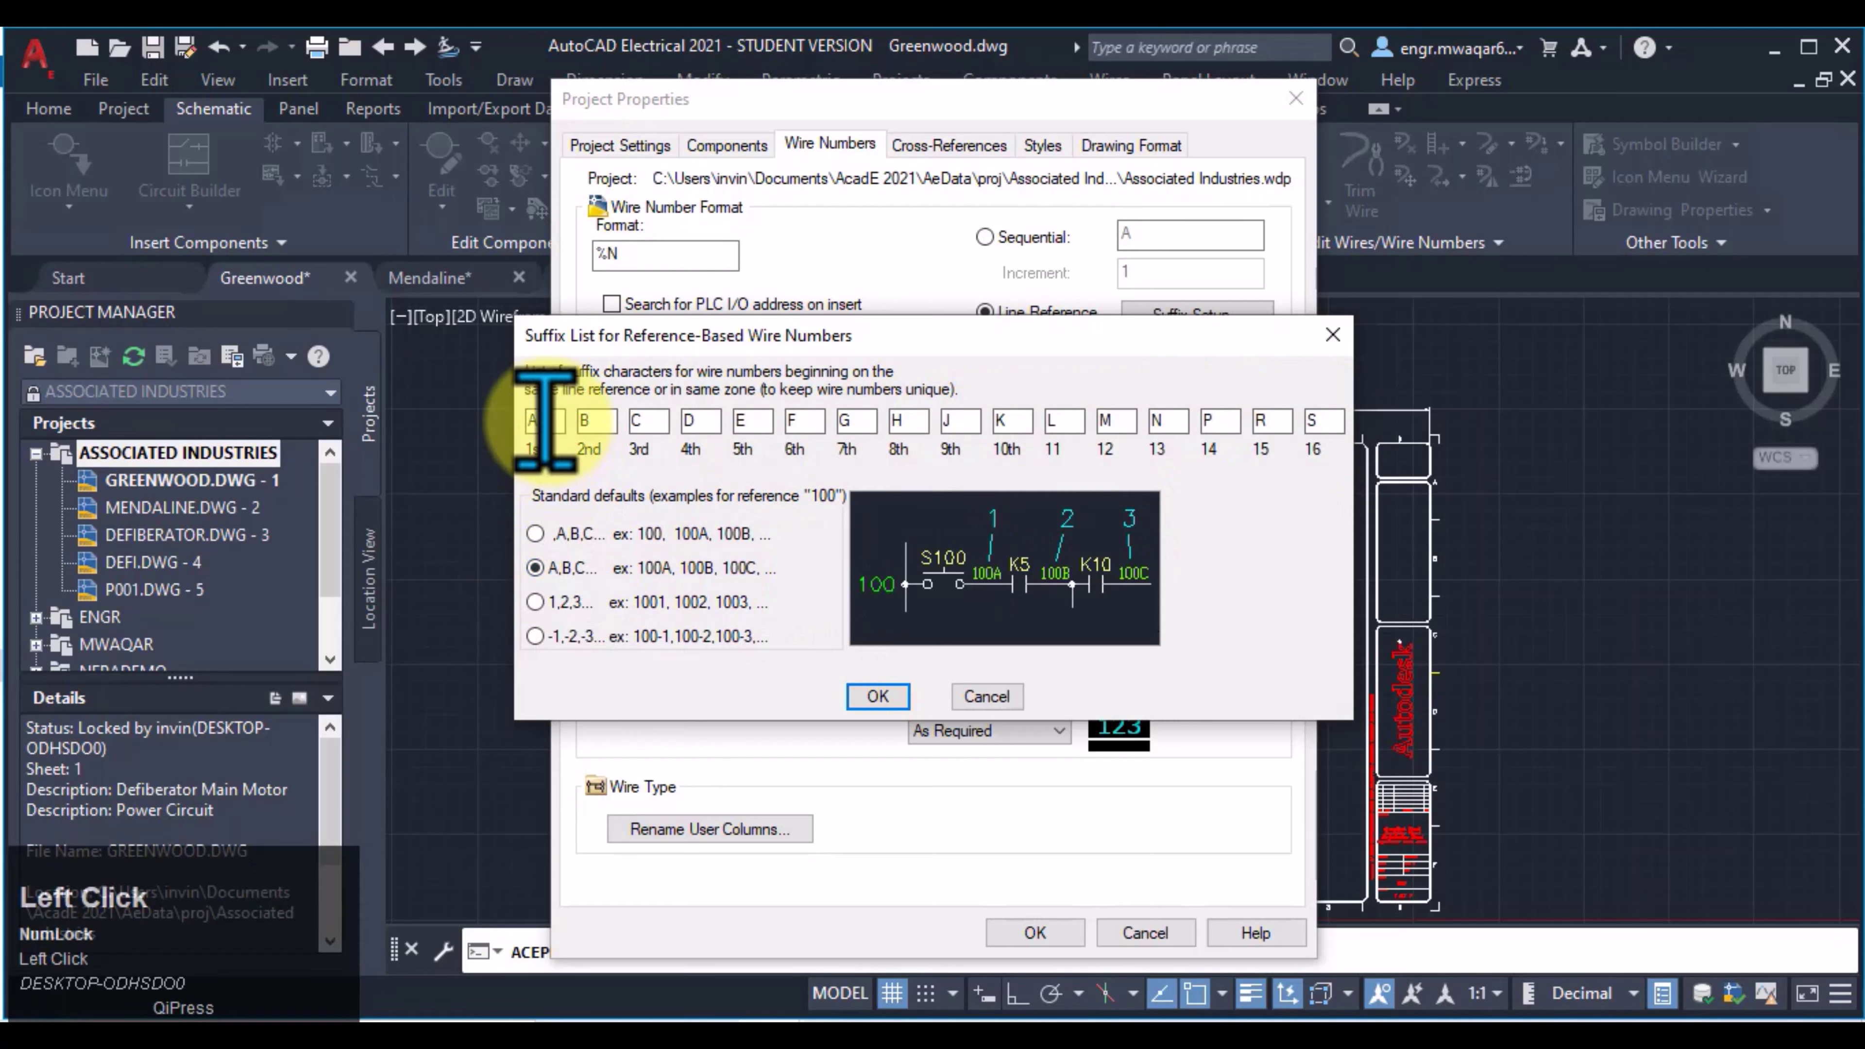
left_click(538, 423)
left_click_drag(538, 422, 546, 423)
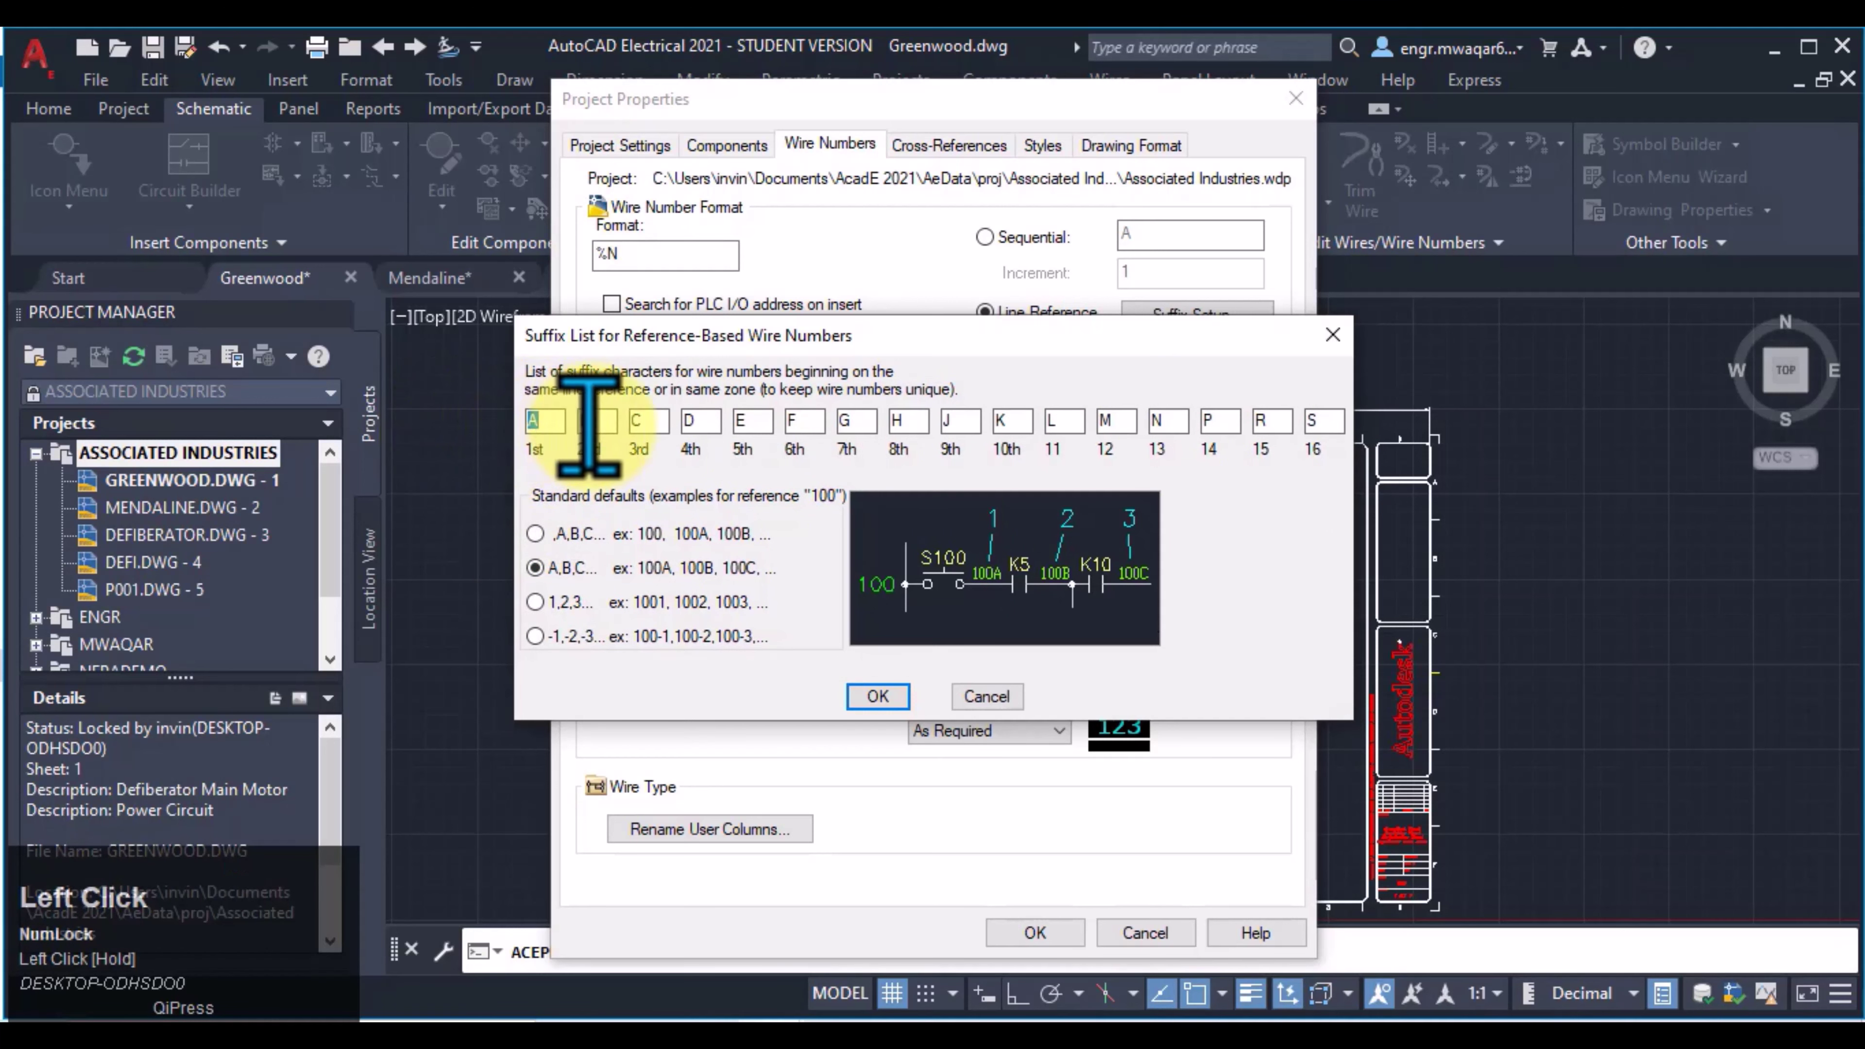
Try the -1,-2,-3... suffixes, but settle on the standard 1,2,3... suffix list for reference-based wire numbers and accept the setup
left_click(534, 601)
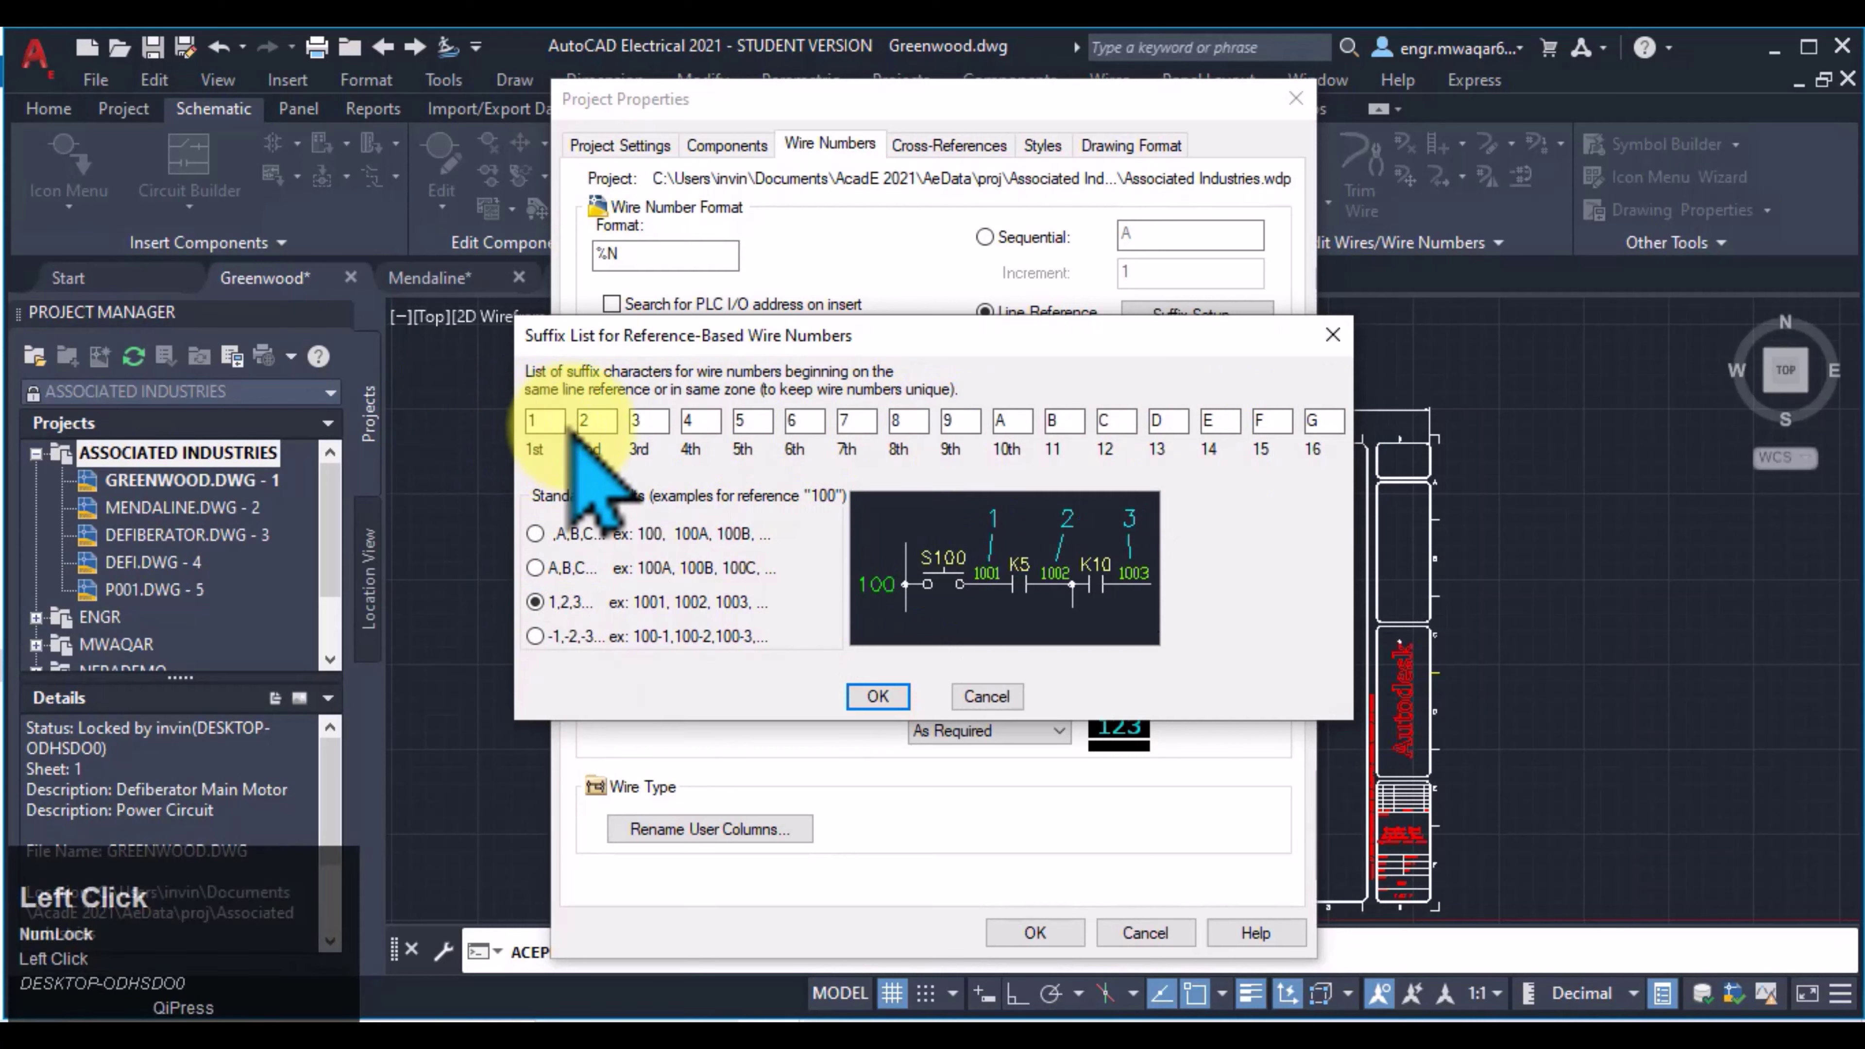
left_click_drag(541, 420, 1086, 430)
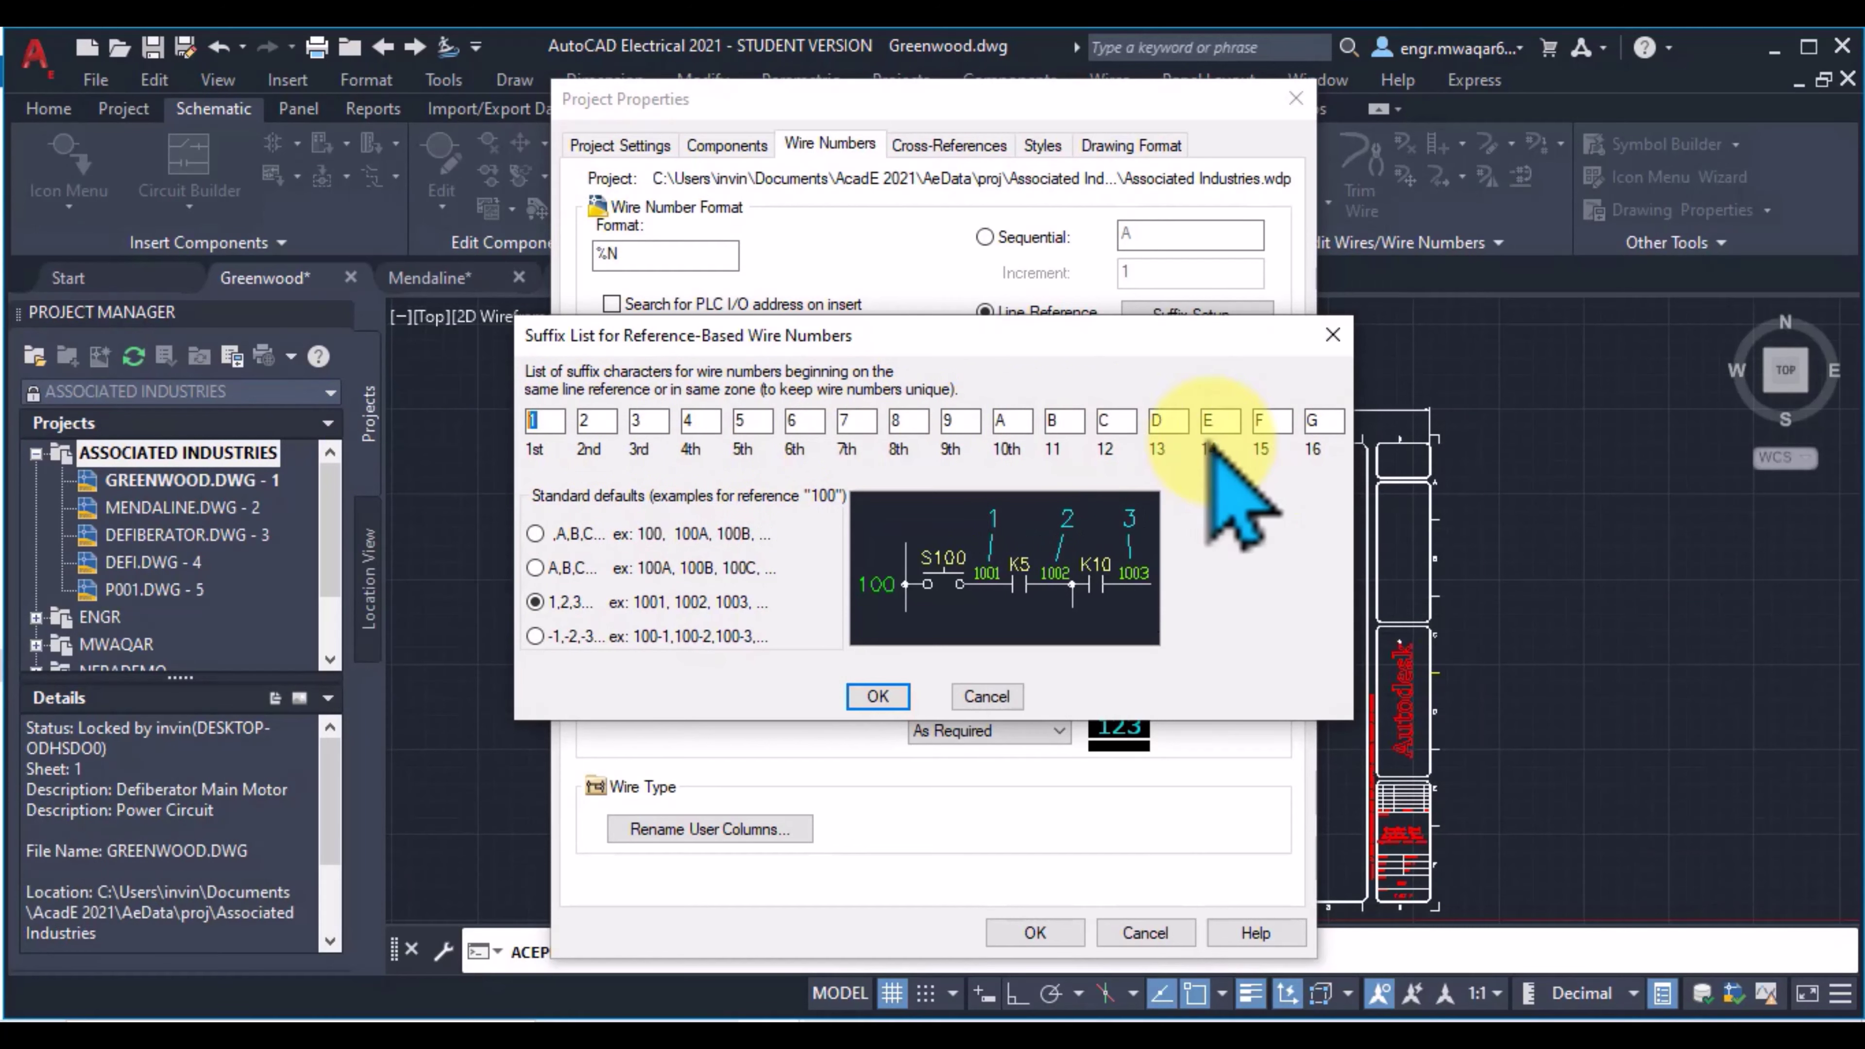
left_click(535, 636)
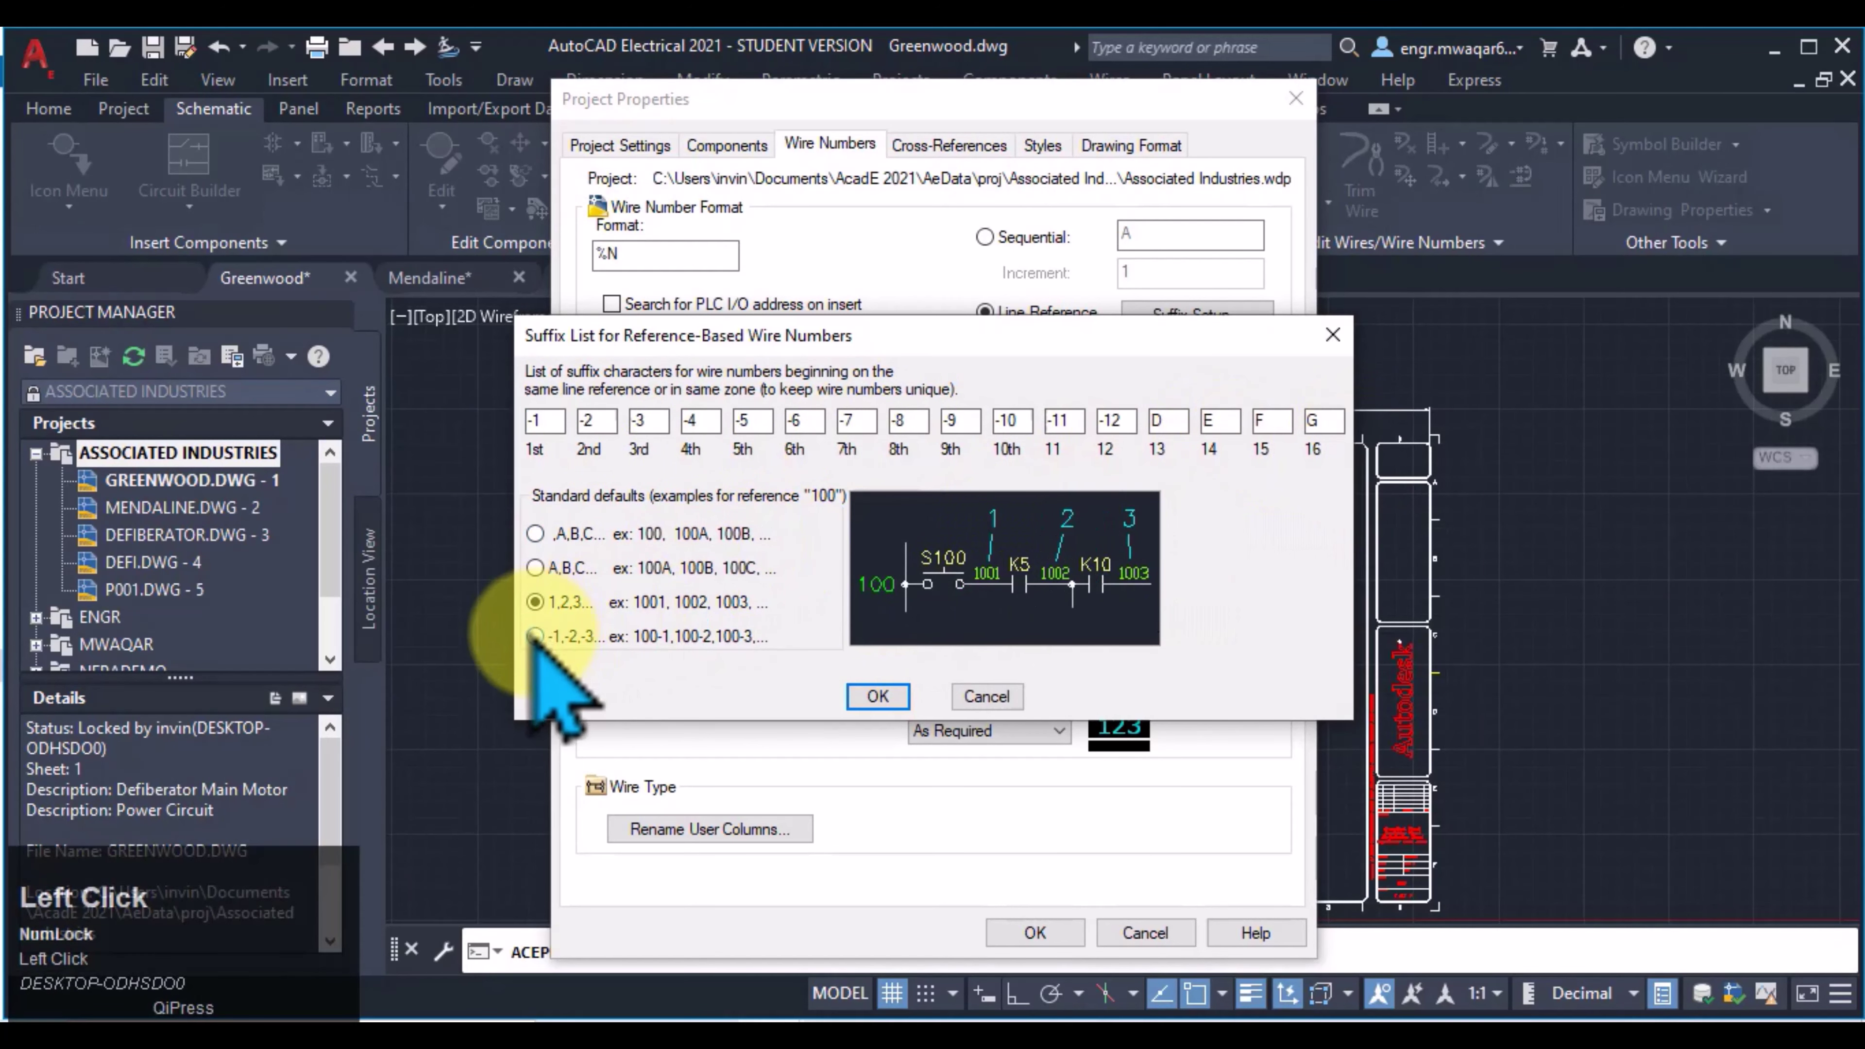
left_click(535, 601)
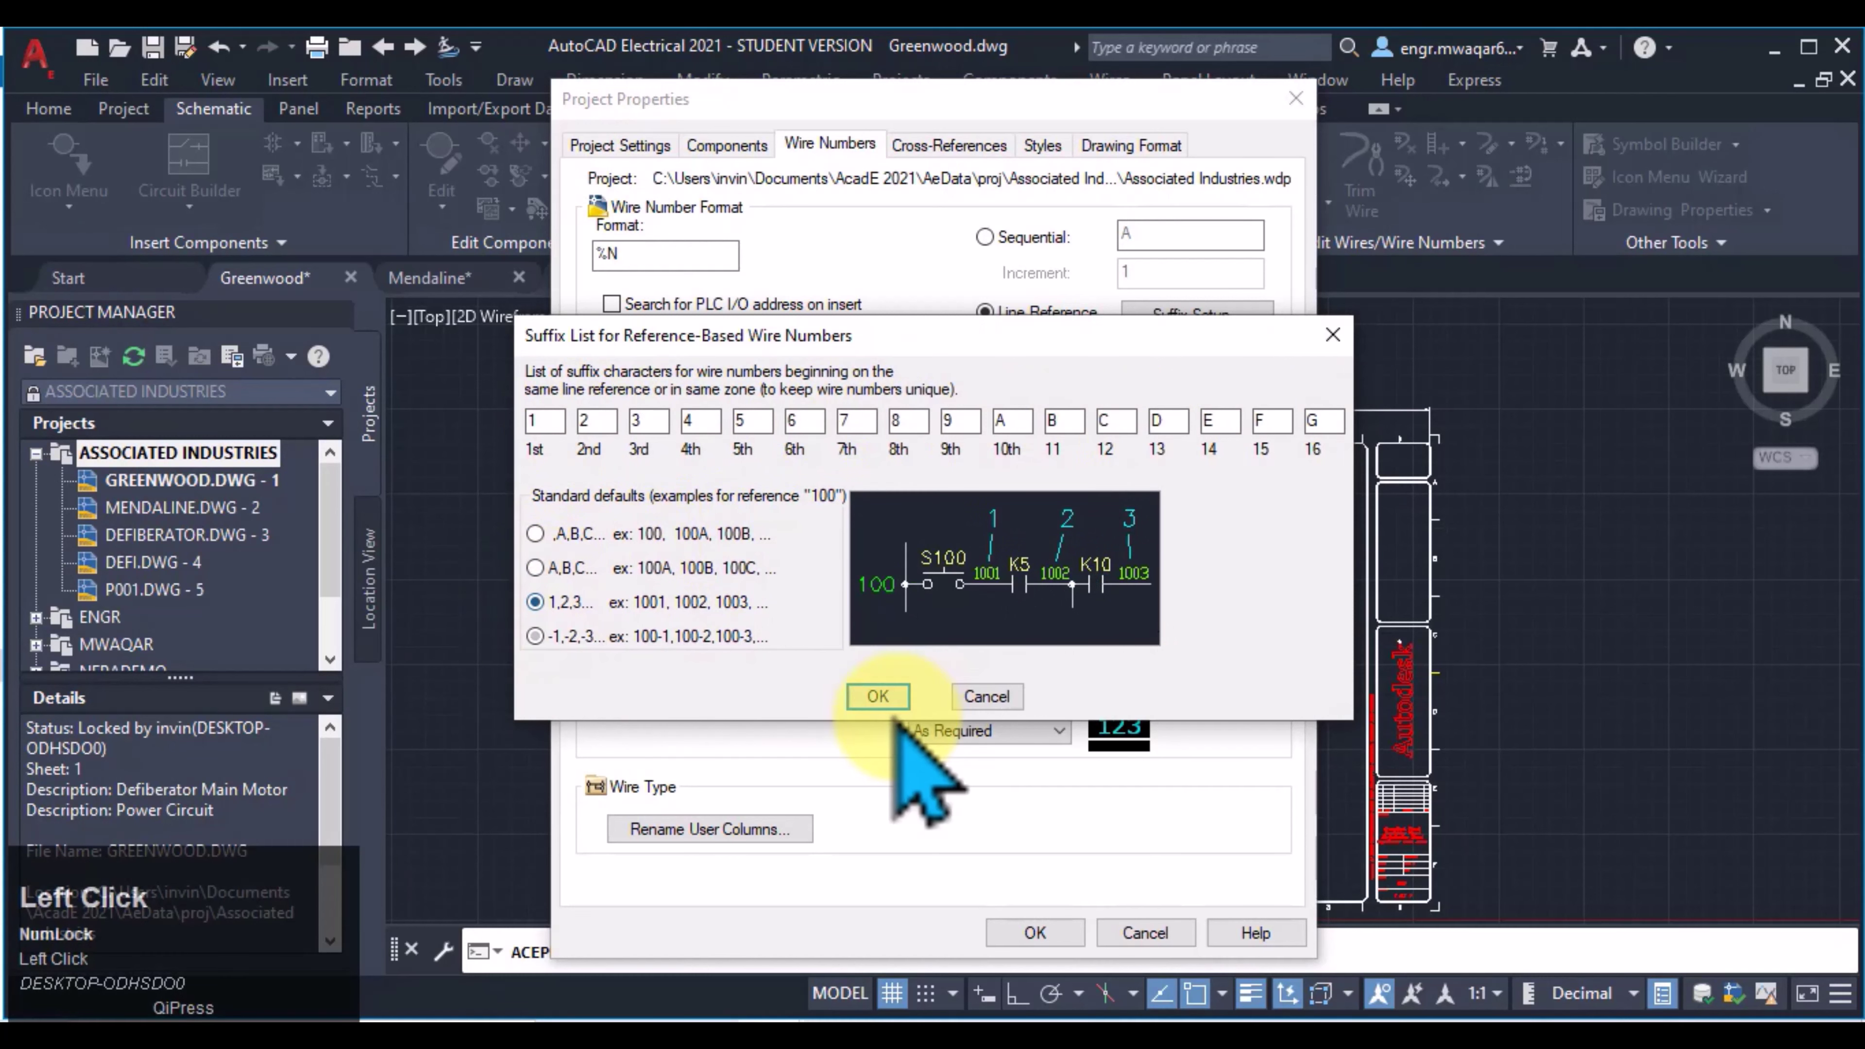
left_click(878, 695)
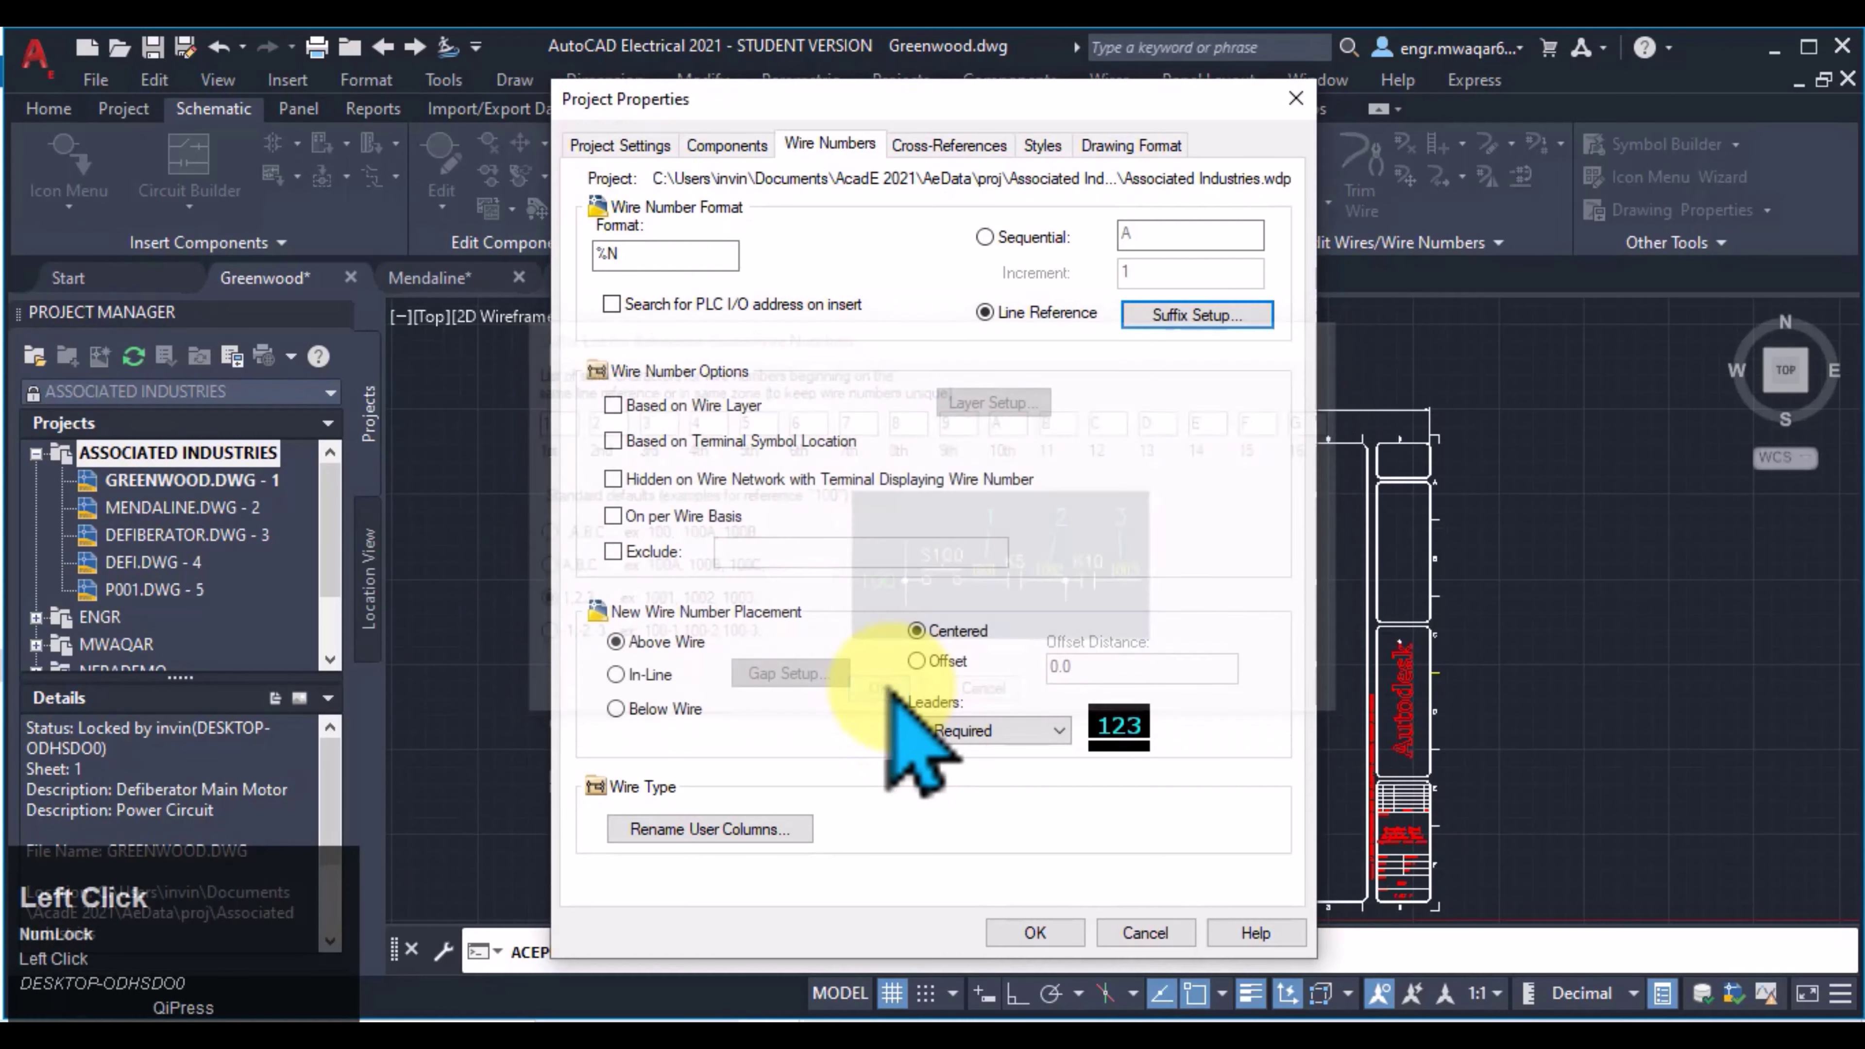